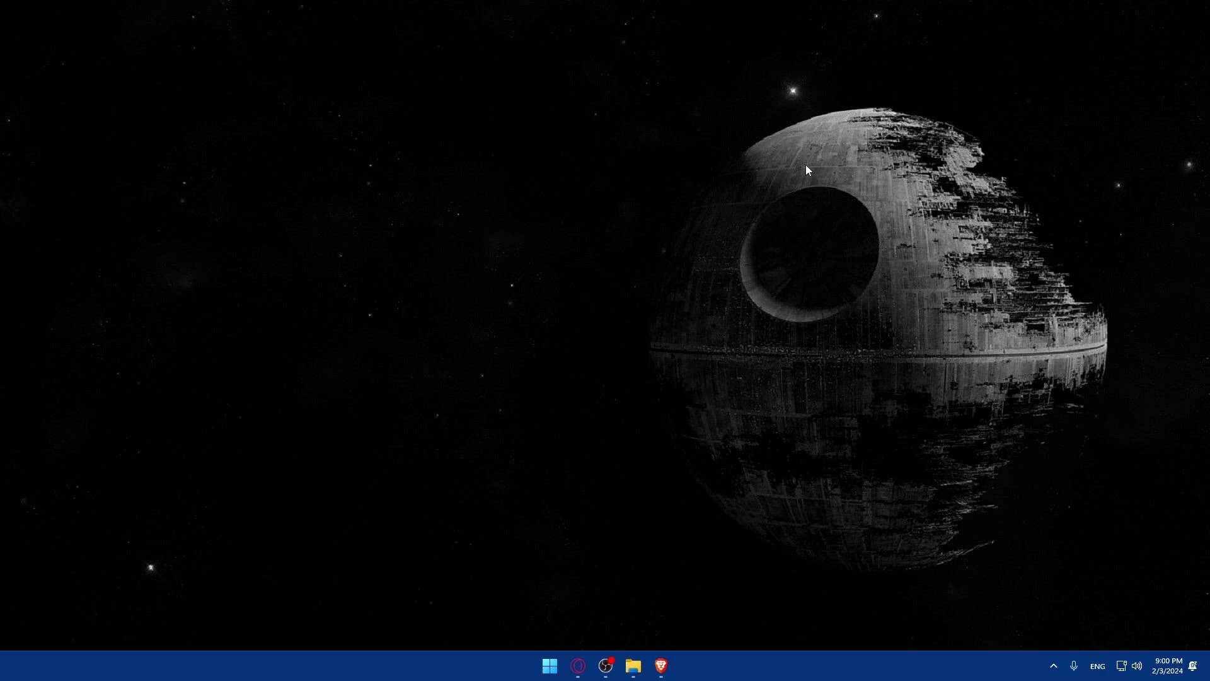
# - Bring up Brave on a new tab and search Google for 'tally prime'
pyautogui.click(662, 666)
pyautogui.click(662, 667)
pyautogui.click(663, 669)
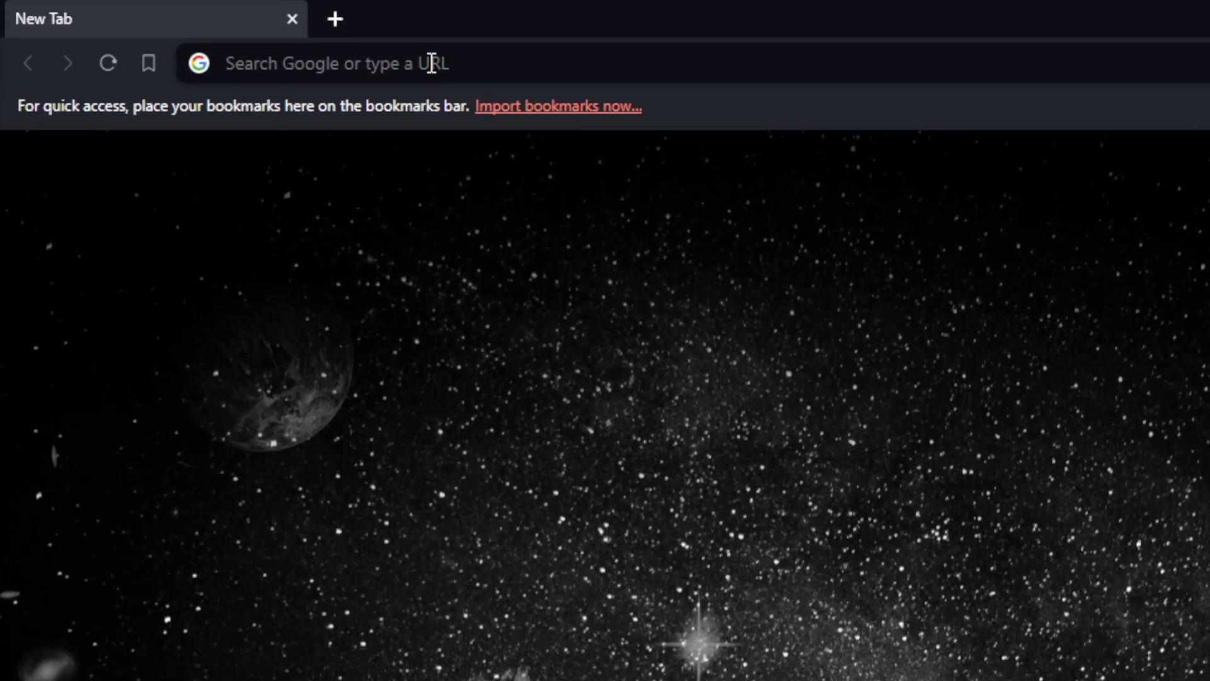
pyautogui.click(216, 31)
pyautogui.write('t')
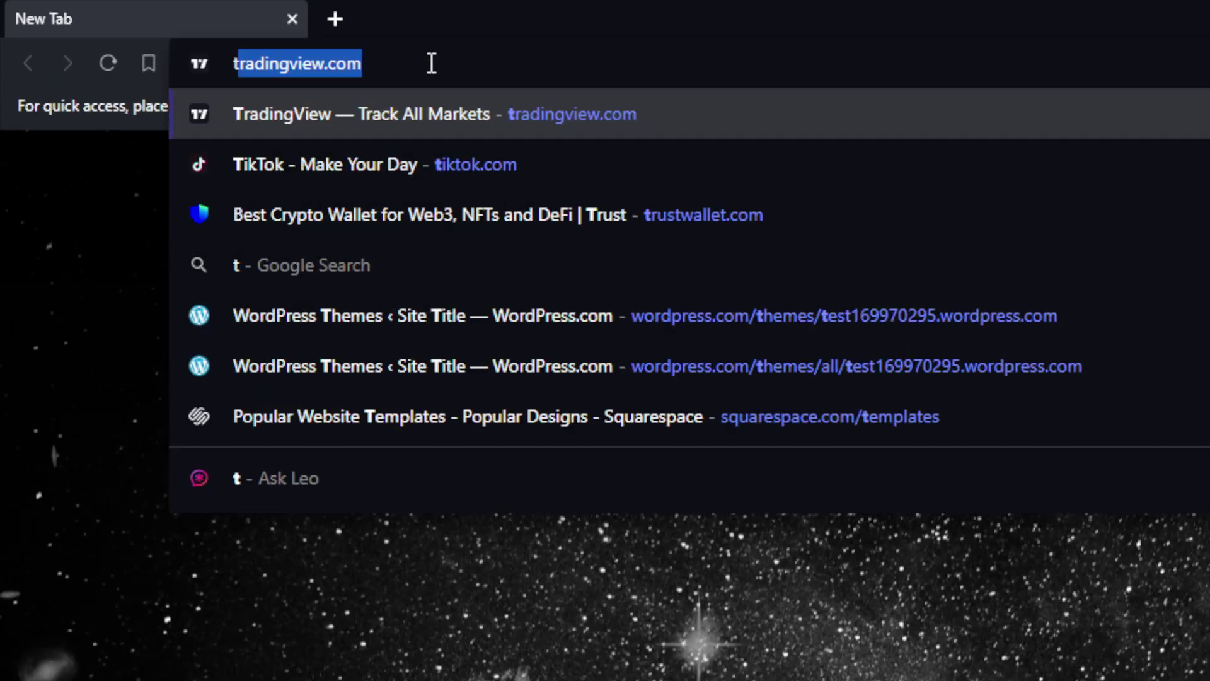
pyautogui.write('ally prime')
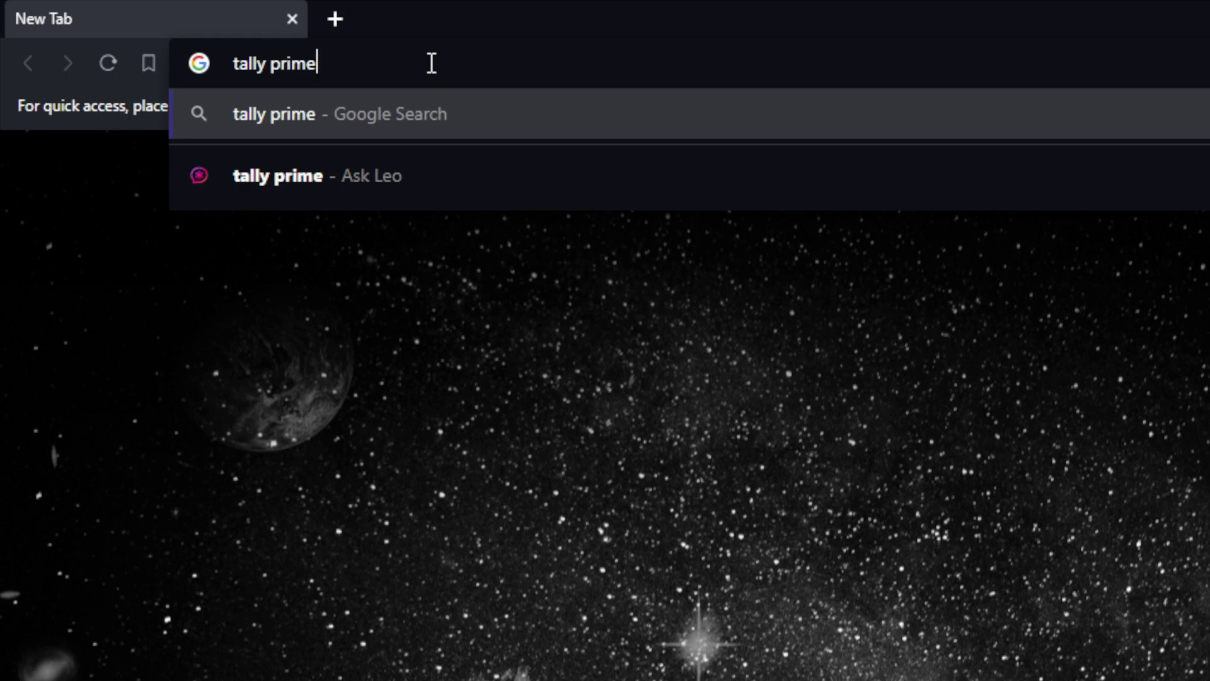
pyautogui.press('Return')
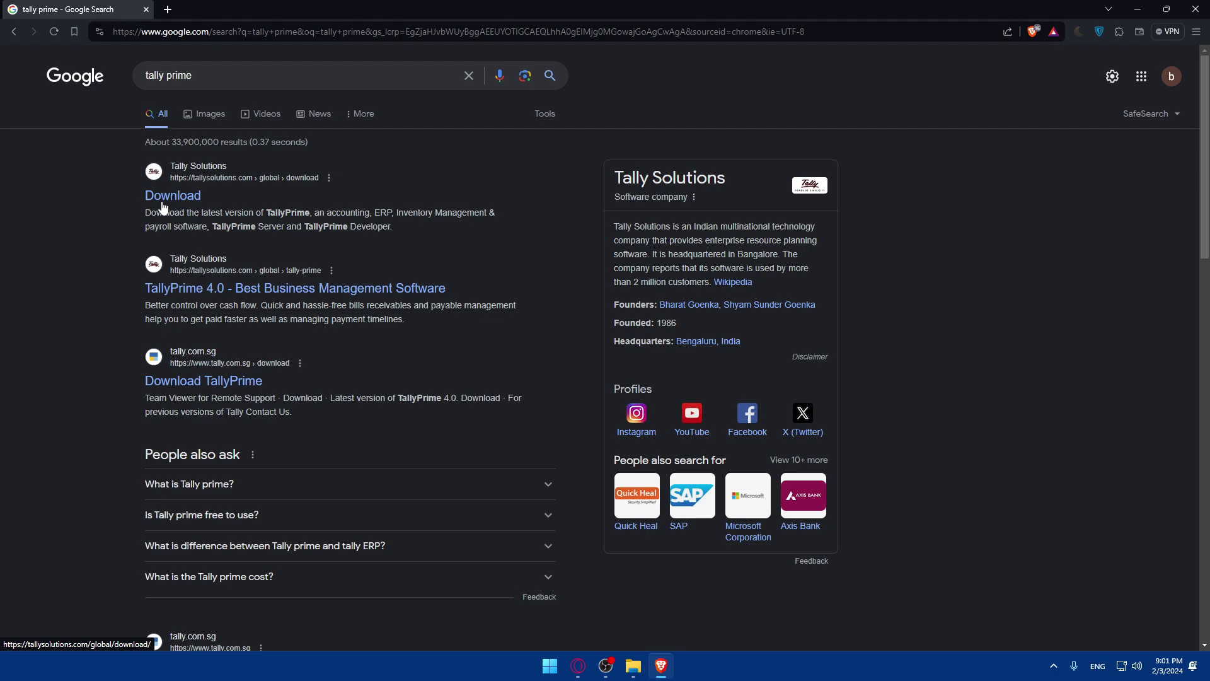
# - Save the TallyPrime setup.exe into Downloads and confirm the 42.4 MB download completed
pyautogui.click(182, 204)
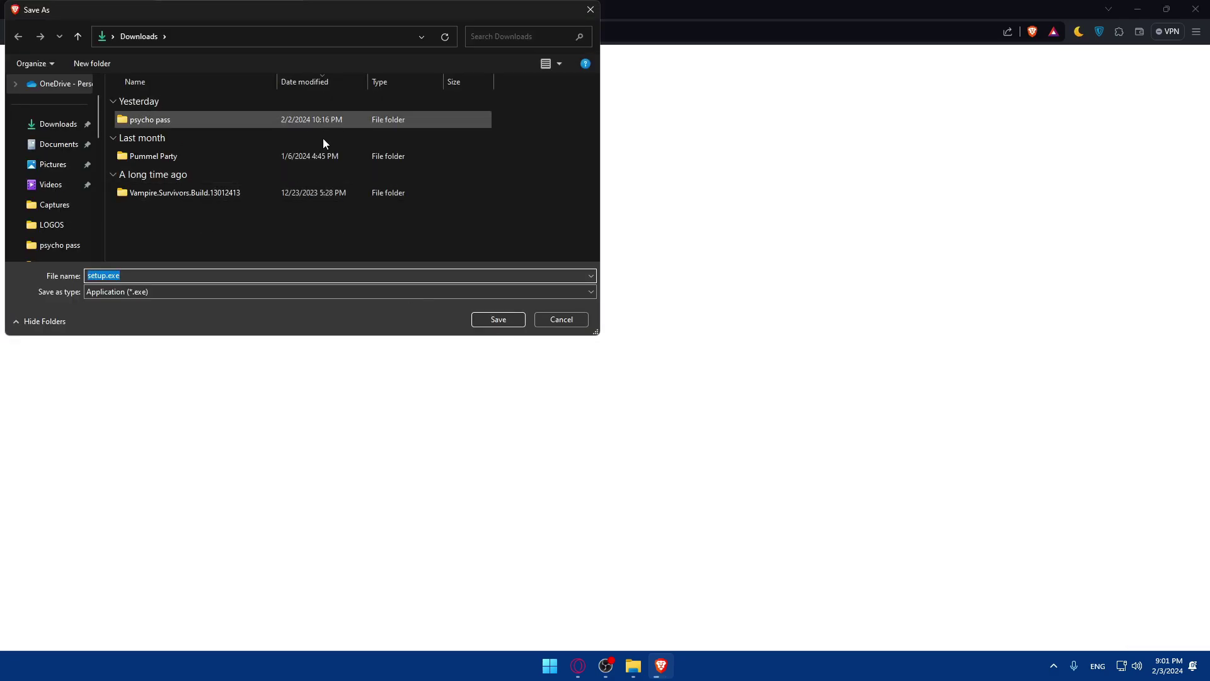
pyautogui.click(495, 319)
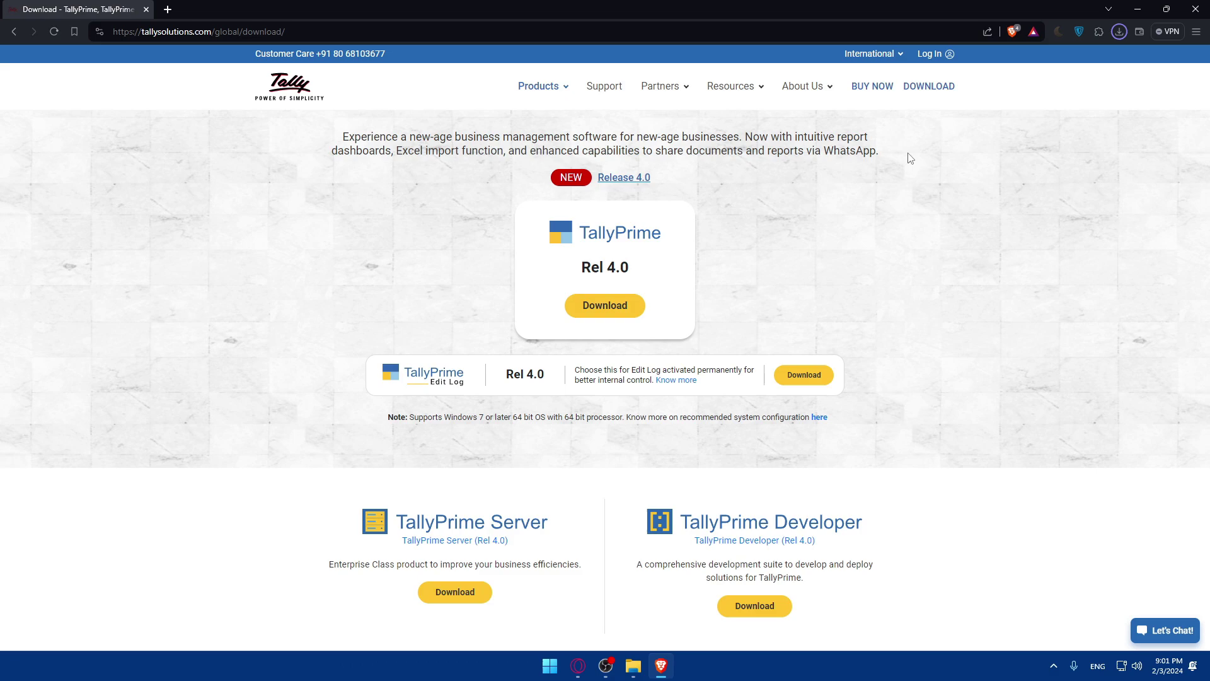
pyautogui.click(1118, 31)
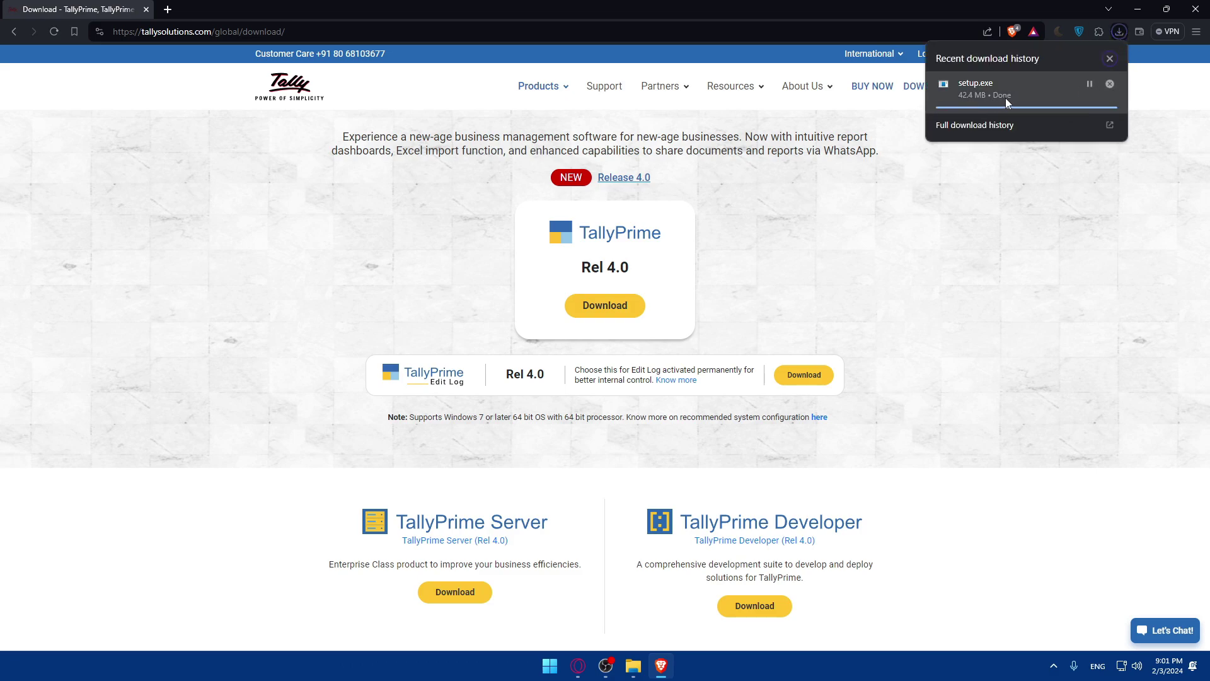
pyautogui.click(797, 224)
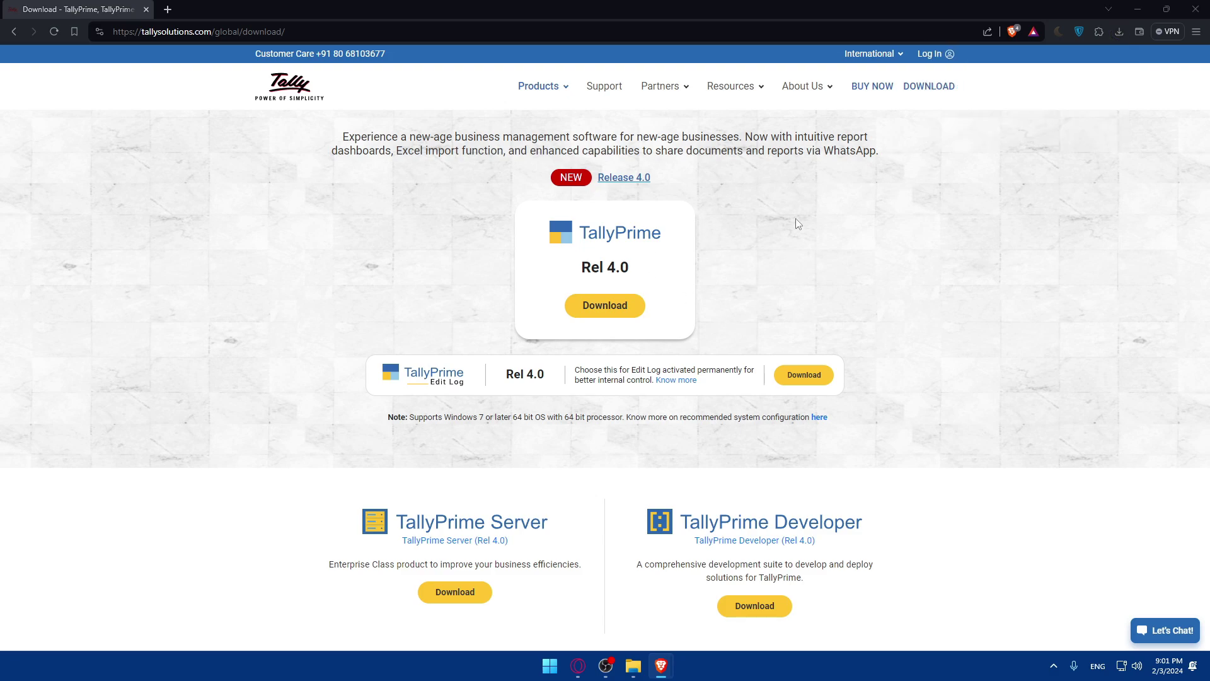
# - Run setup.exe and install TallyPrime 4.0 into C:\Program Files\TallyPrime
pyautogui.click(1120, 31)
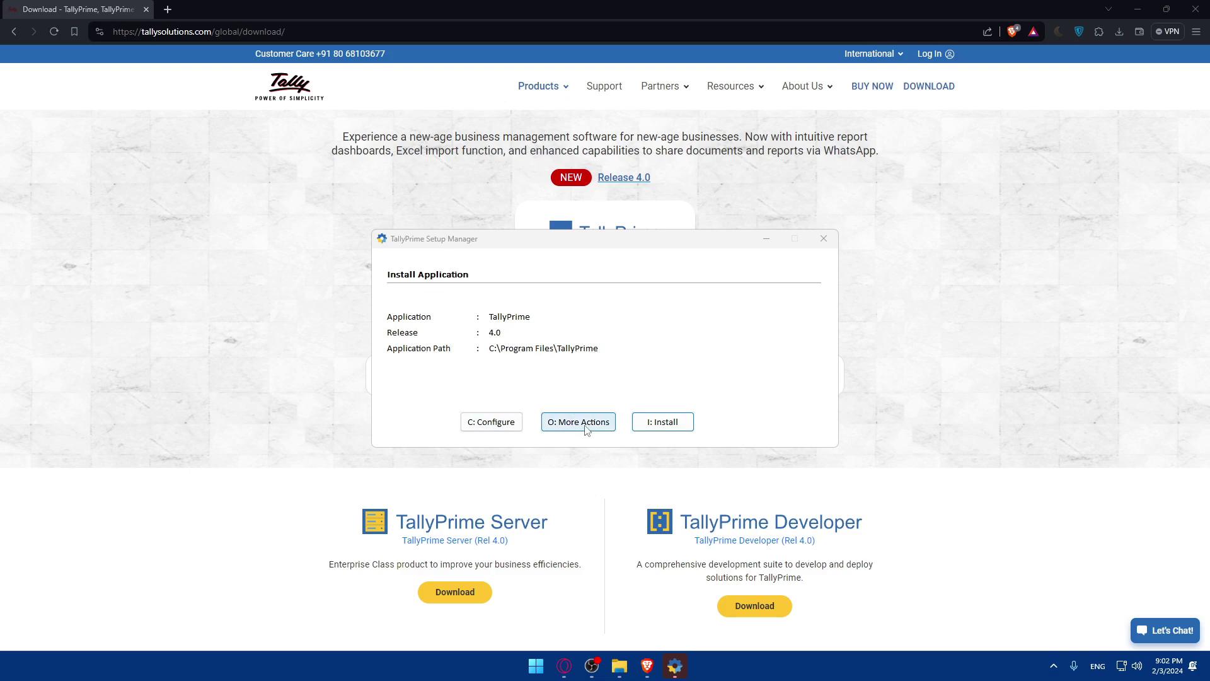
pyautogui.click(654, 427)
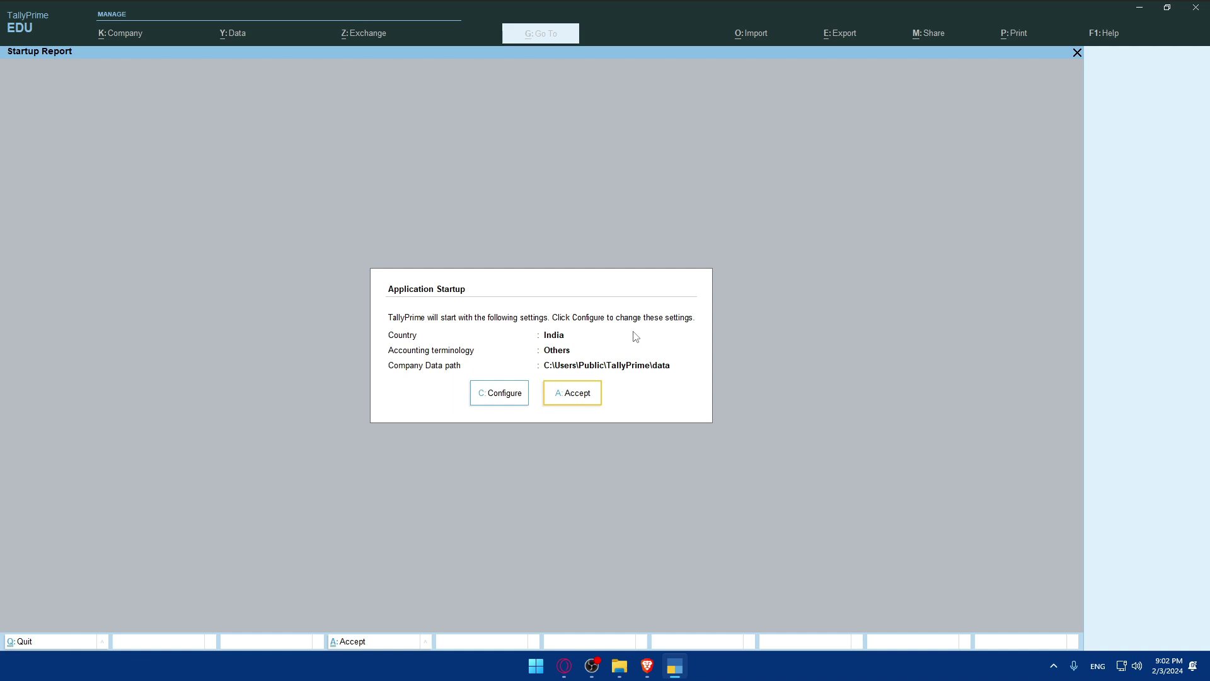
# - Review the startup options without changes, then accept India, Others terminology and the default data path
pyautogui.click(484, 399)
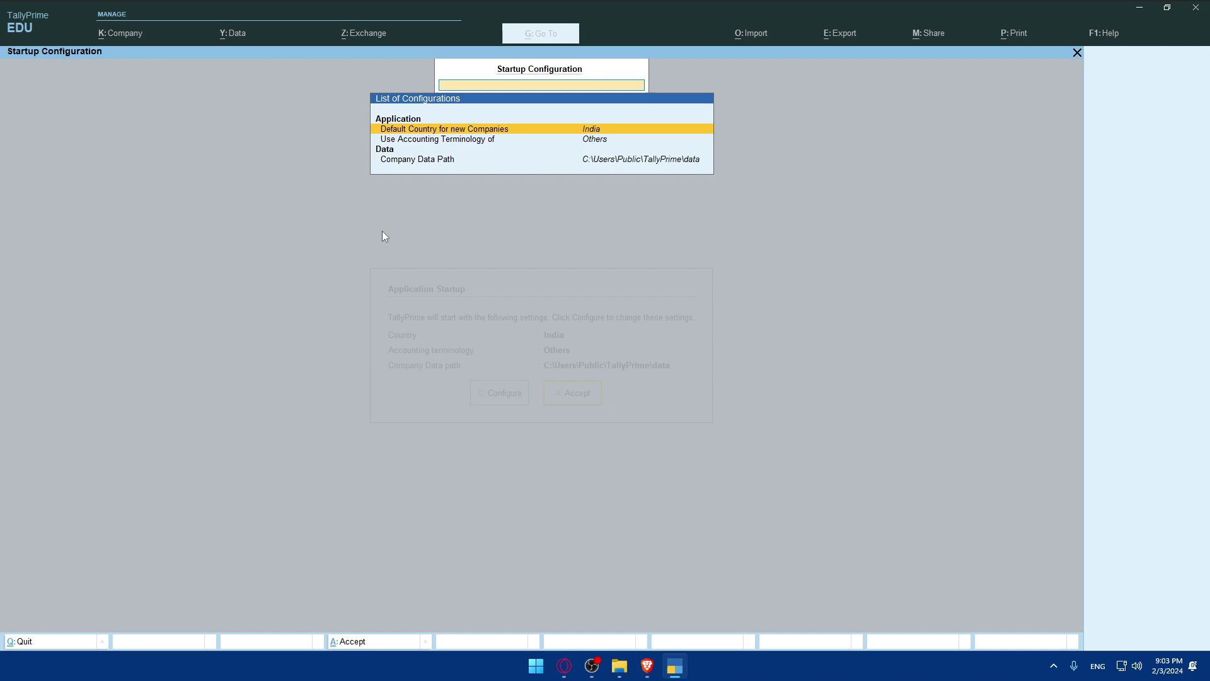
pyautogui.press('Escape')
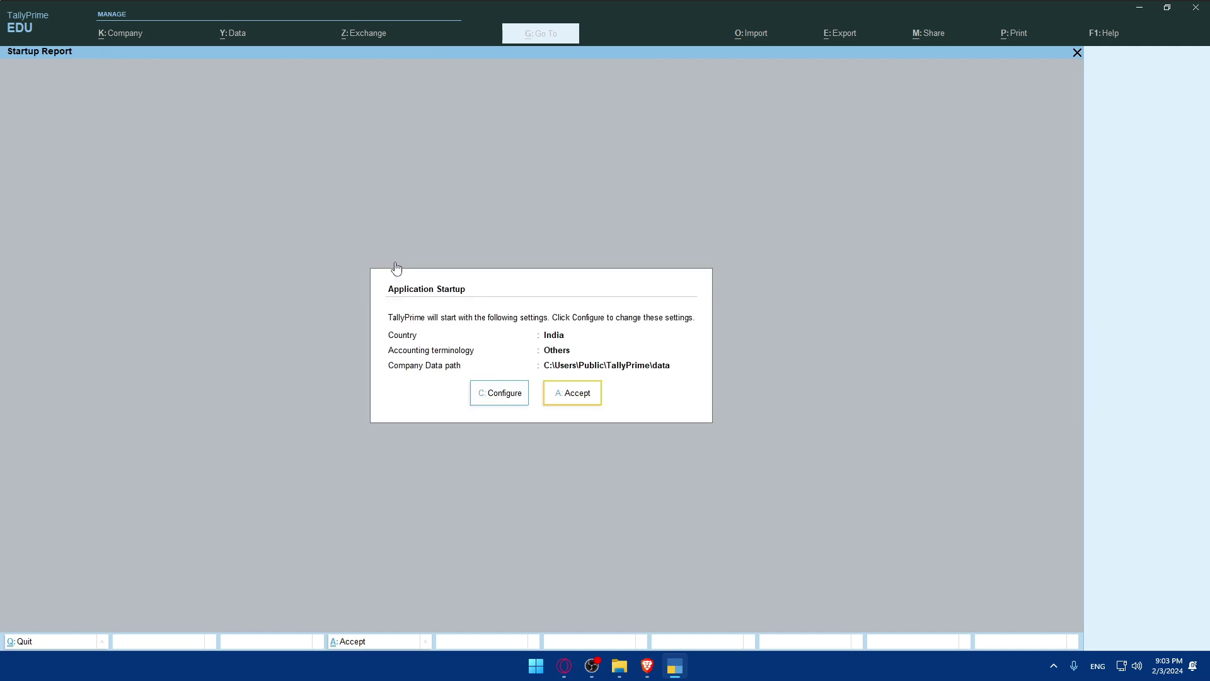
pyautogui.click(575, 404)
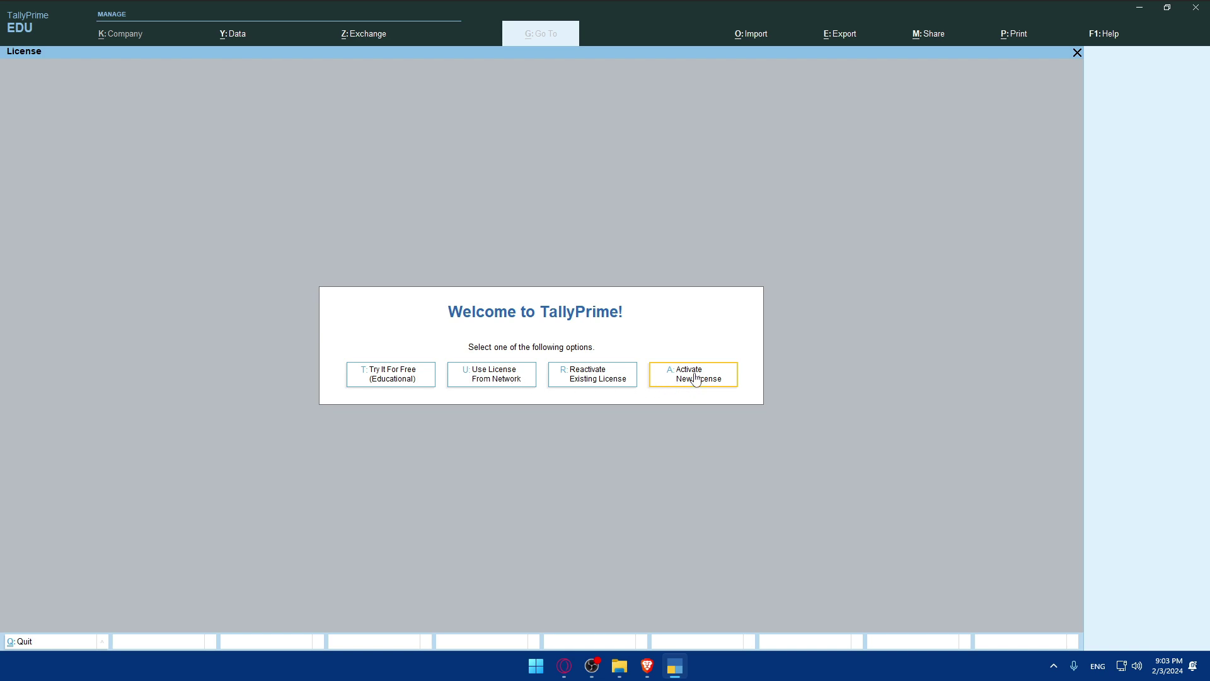
# - Choose 'T: Try It For Free (Educational)' on the Welcome to TallyPrime screen
pyautogui.click(407, 370)
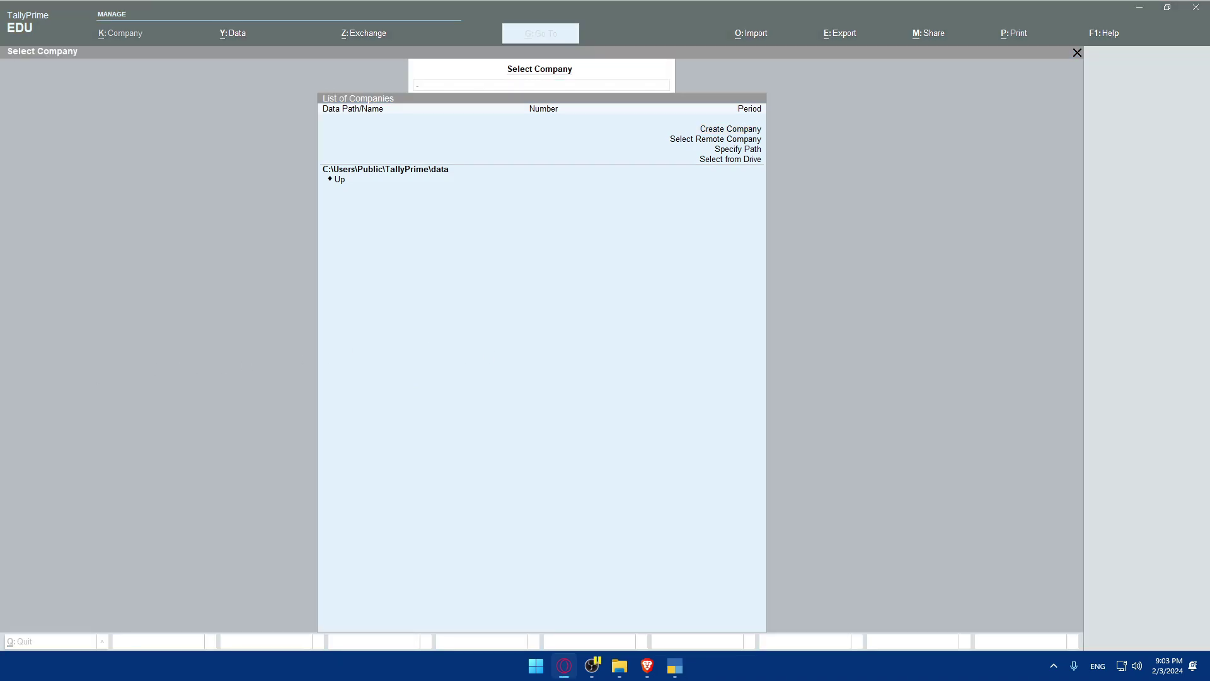
# - Pick Create Company from the Select Company list to open Company Creation
pyautogui.click(719, 252)
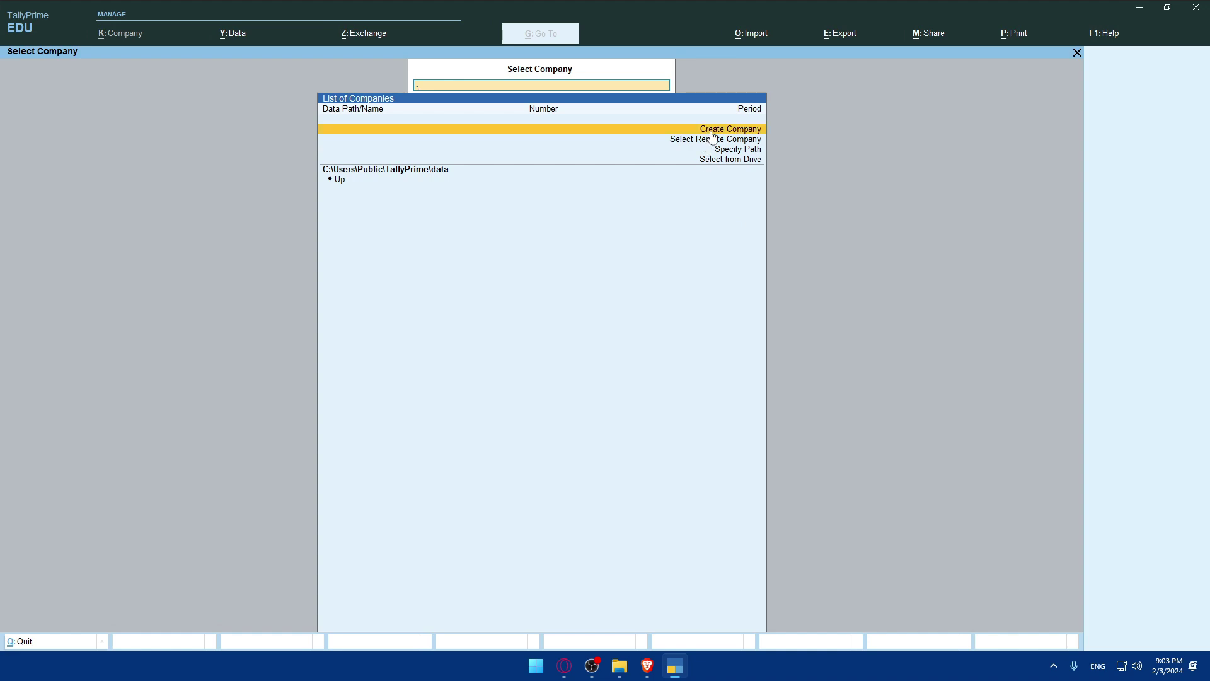
pyautogui.click(698, 144)
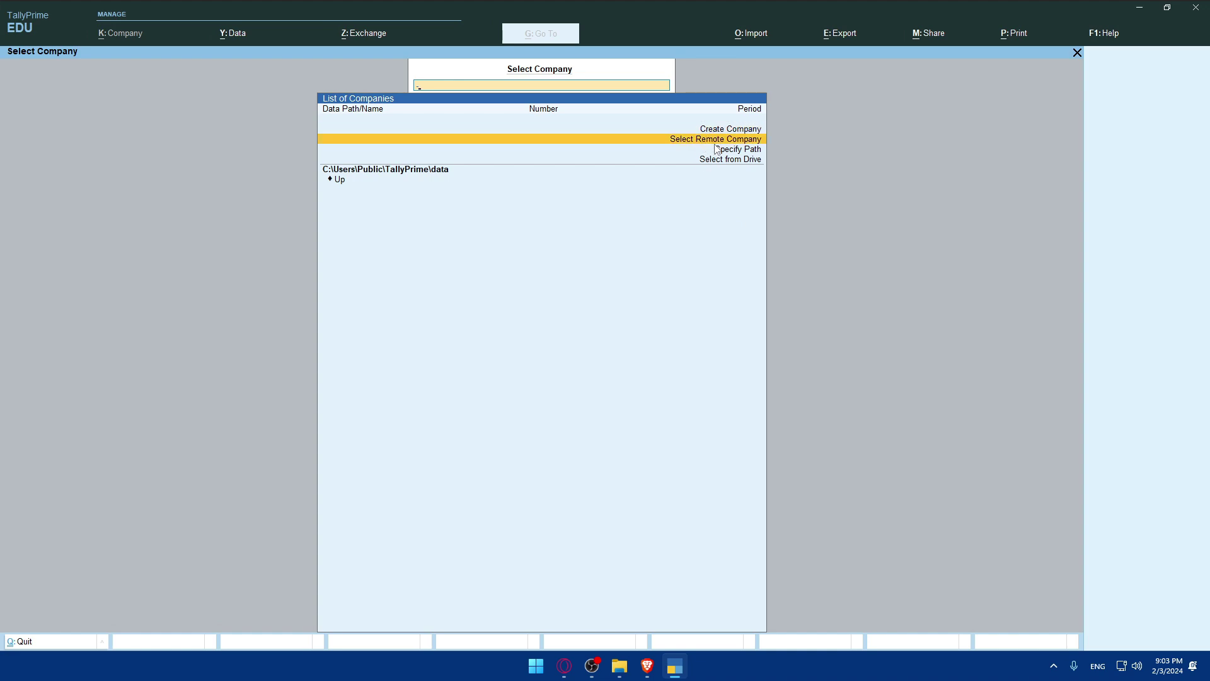
pyautogui.press('Down')
pyautogui.press('Down')
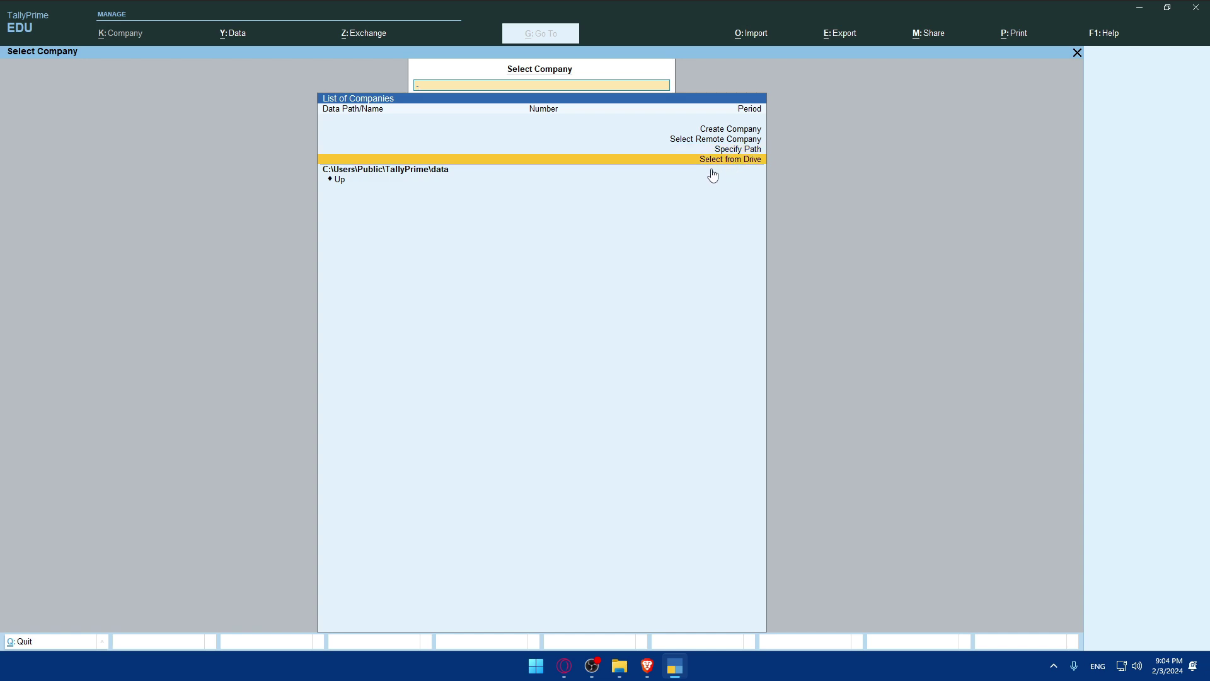
pyautogui.click(725, 130)
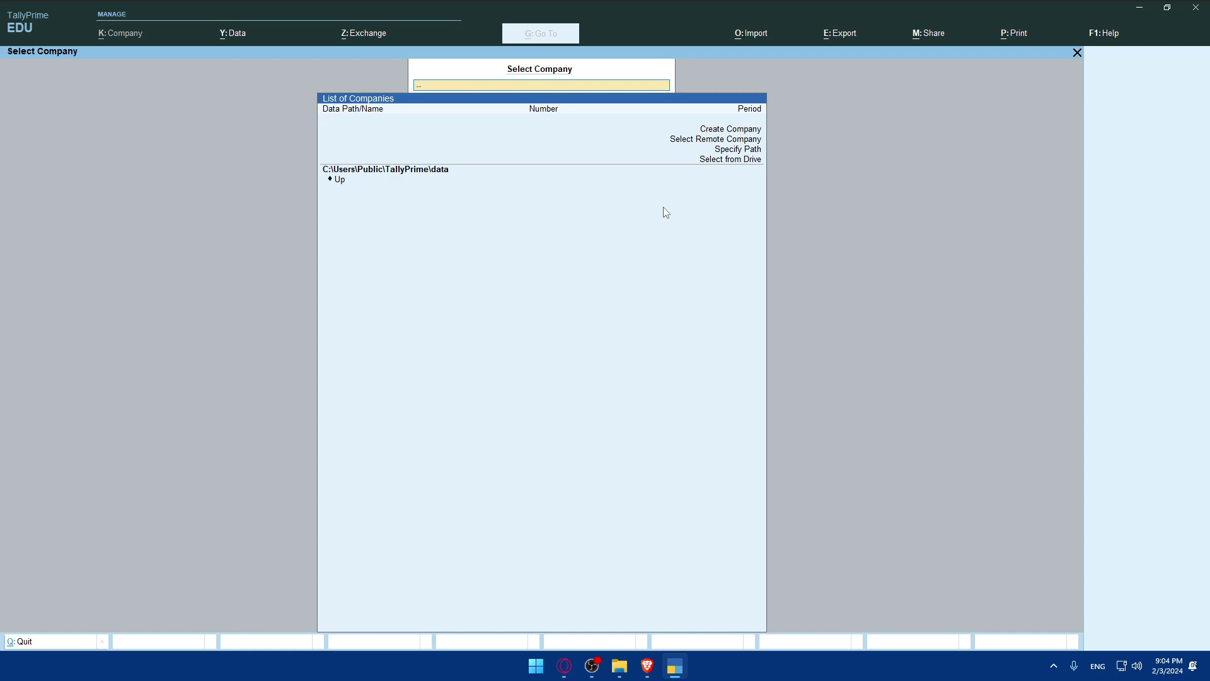
pyautogui.click(722, 129)
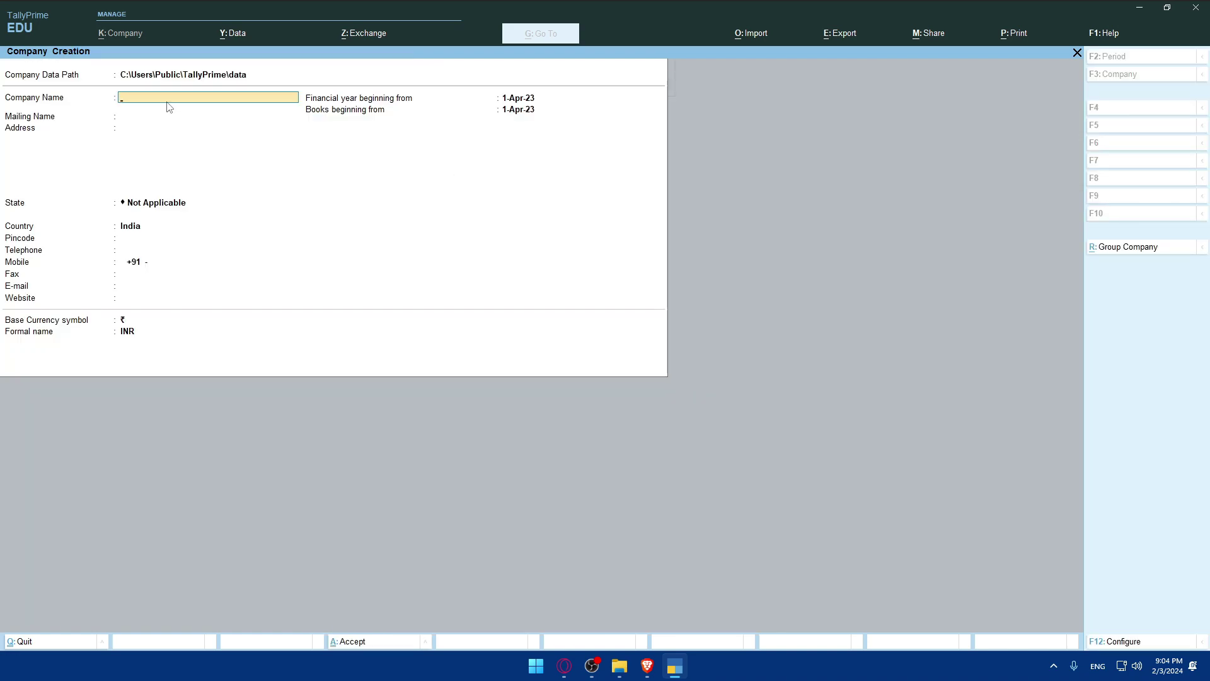
# - Name the company 'Test', keep mailing name Test, and enter a placeholder address
pyautogui.write('Test')
pyautogui.press('Return')
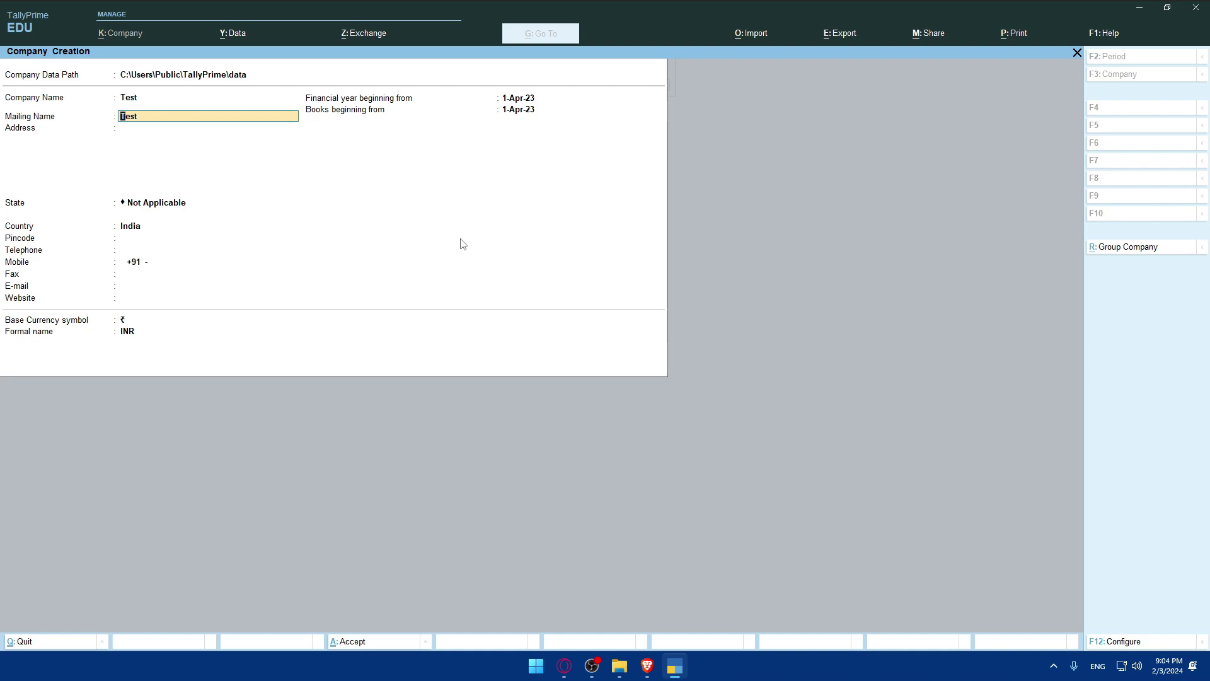
pyautogui.press('Return')
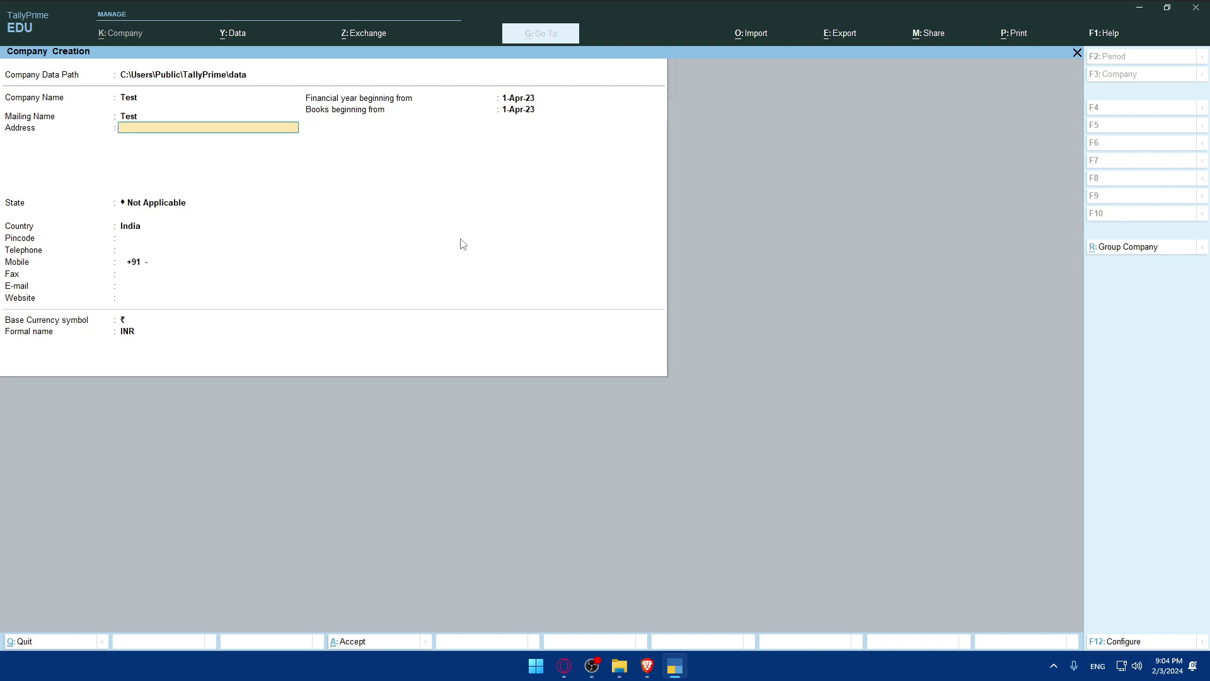
pyautogui.write('Sbaiufbasiufbias')
pyautogui.press('Return')
pyautogui.press('Return')
pyautogui.press('Return')
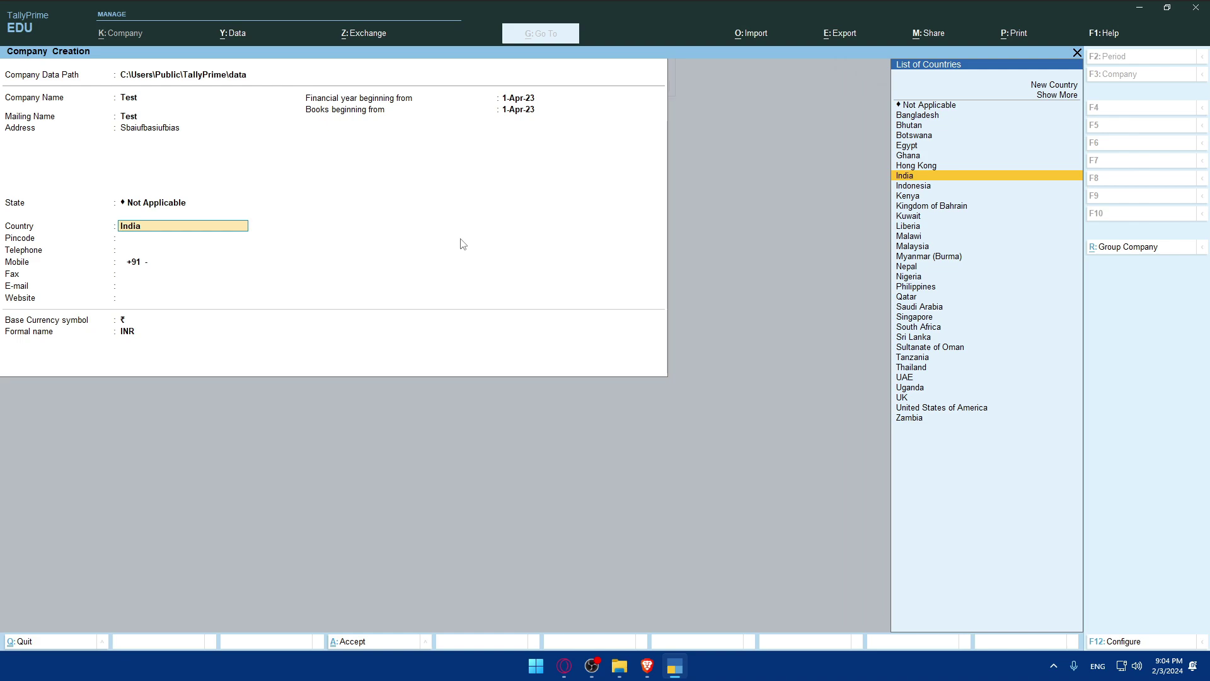
# - Change the country from India to United States of America and the state to Alaska
pyautogui.click(158, 205)
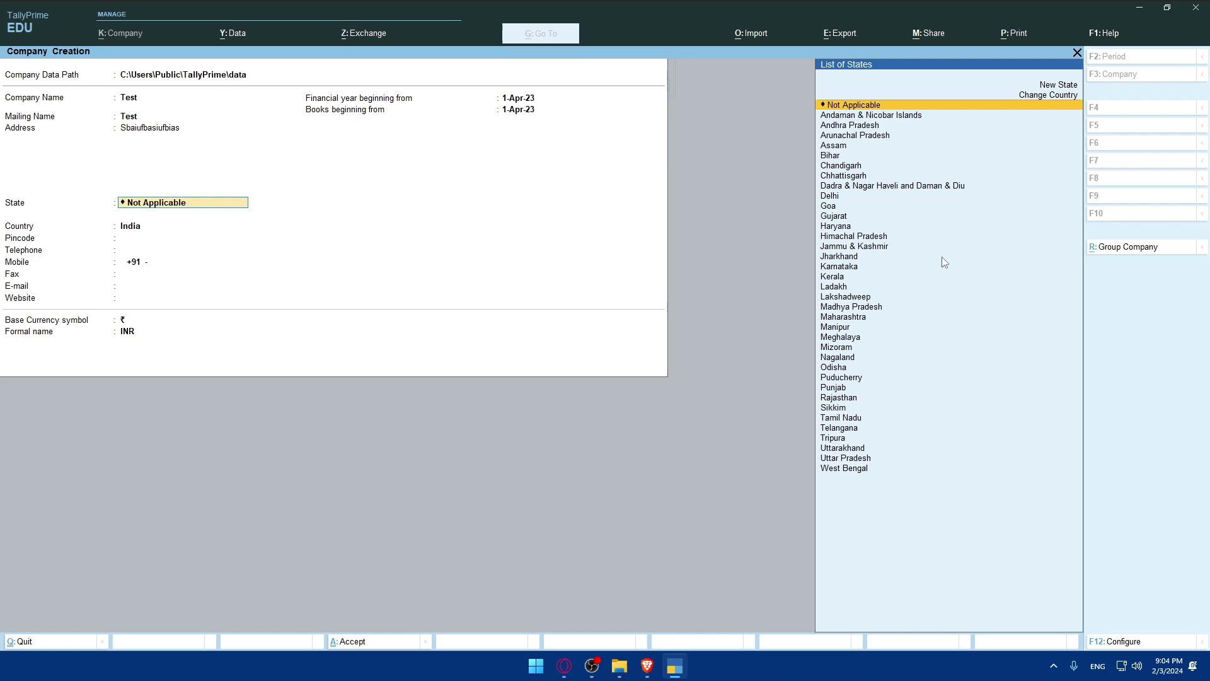
pyautogui.click(851, 196)
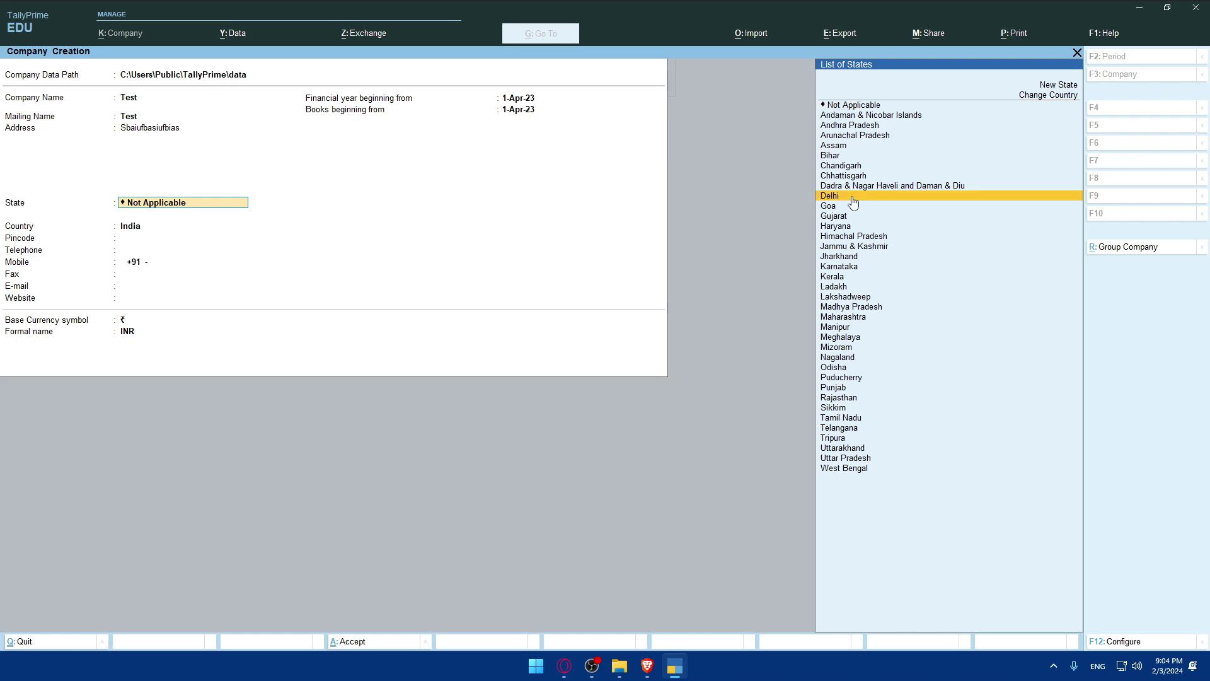
pyautogui.click(150, 231)
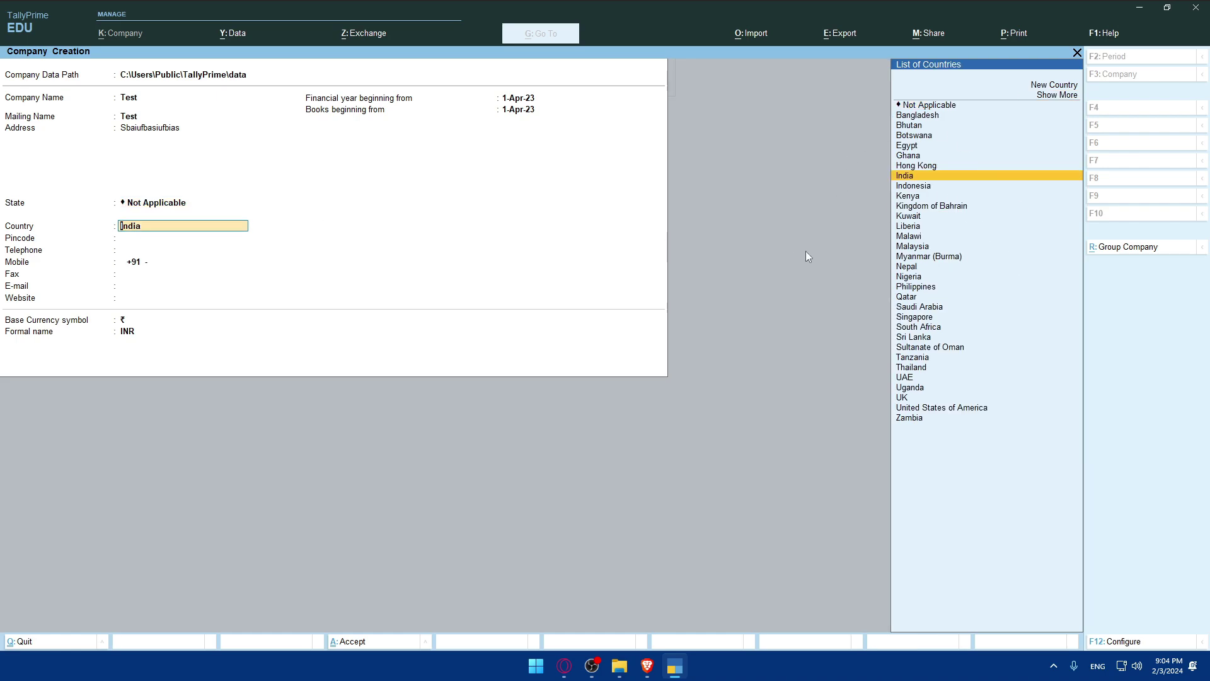
pyautogui.press('BackSpace')
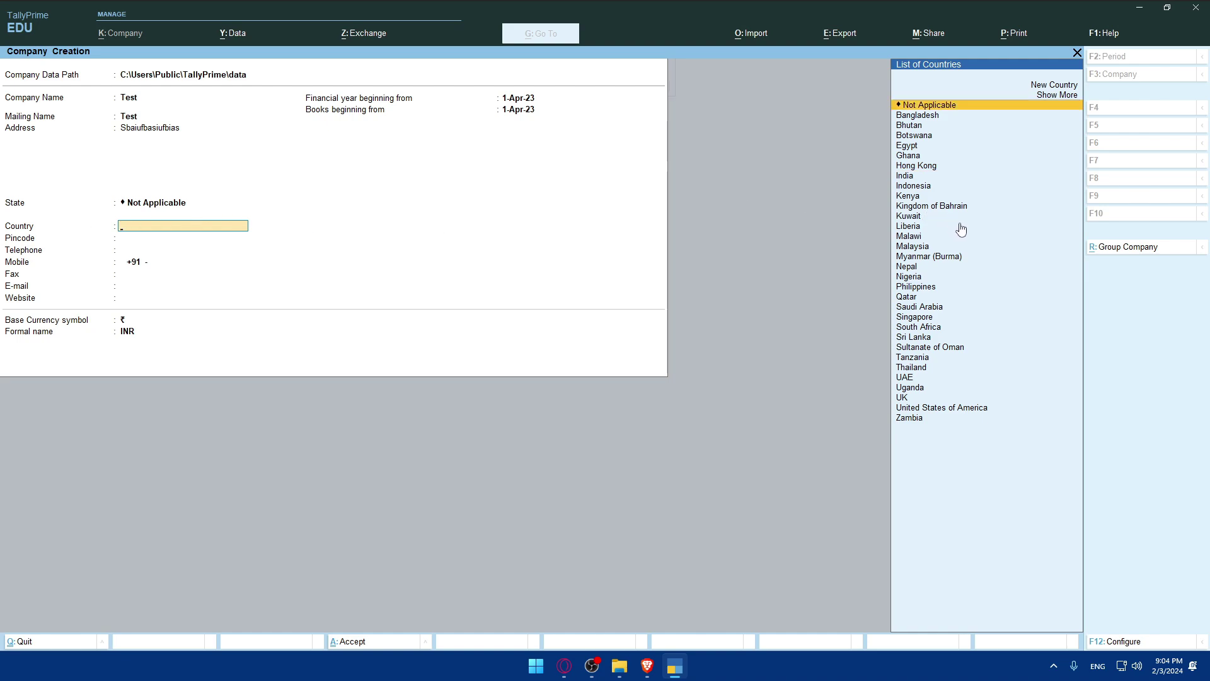
pyautogui.click(930, 411)
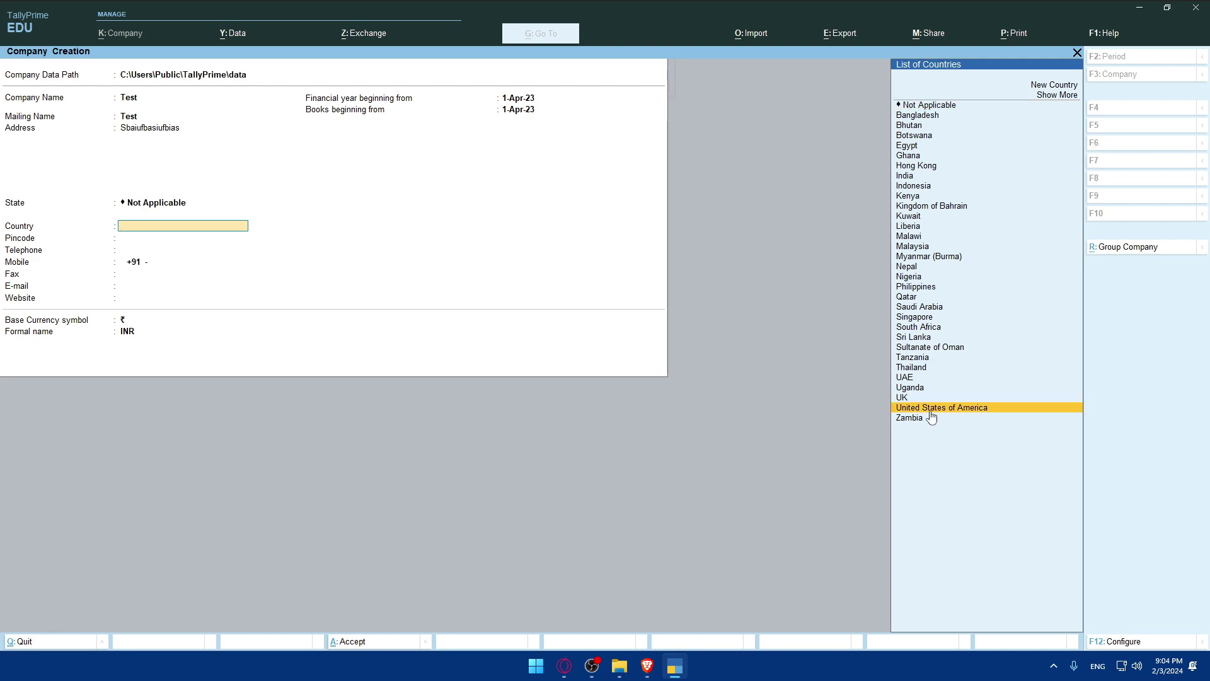
pyautogui.click(166, 207)
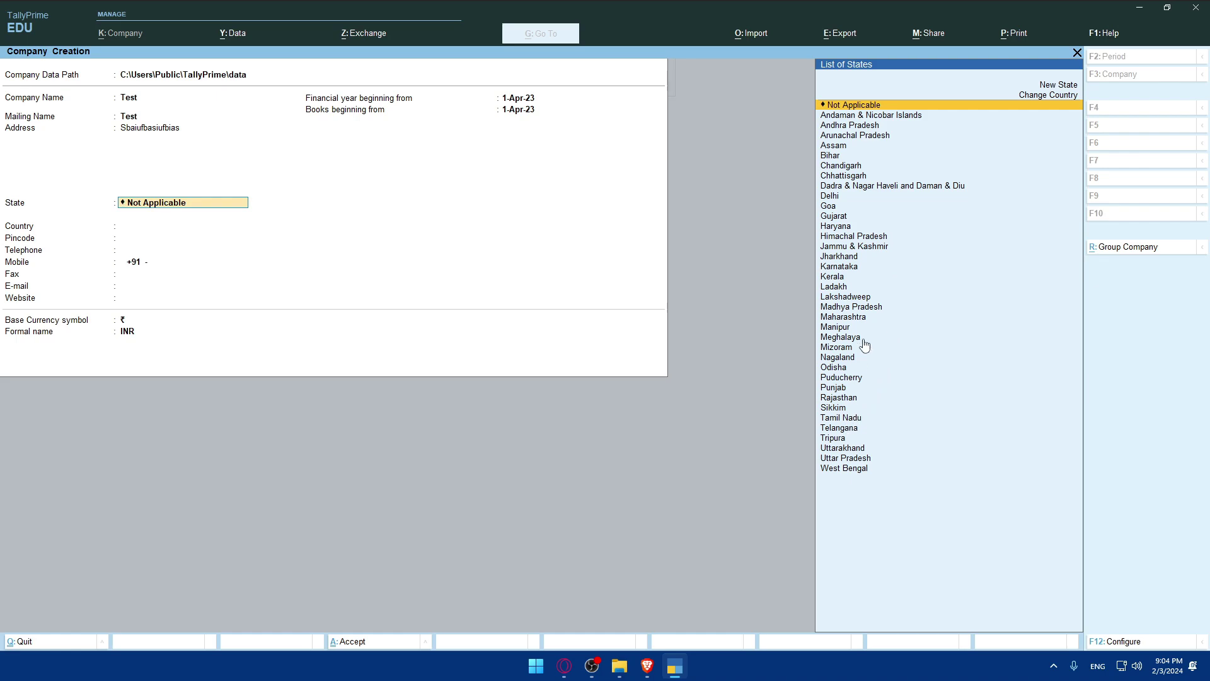
pyautogui.click(144, 226)
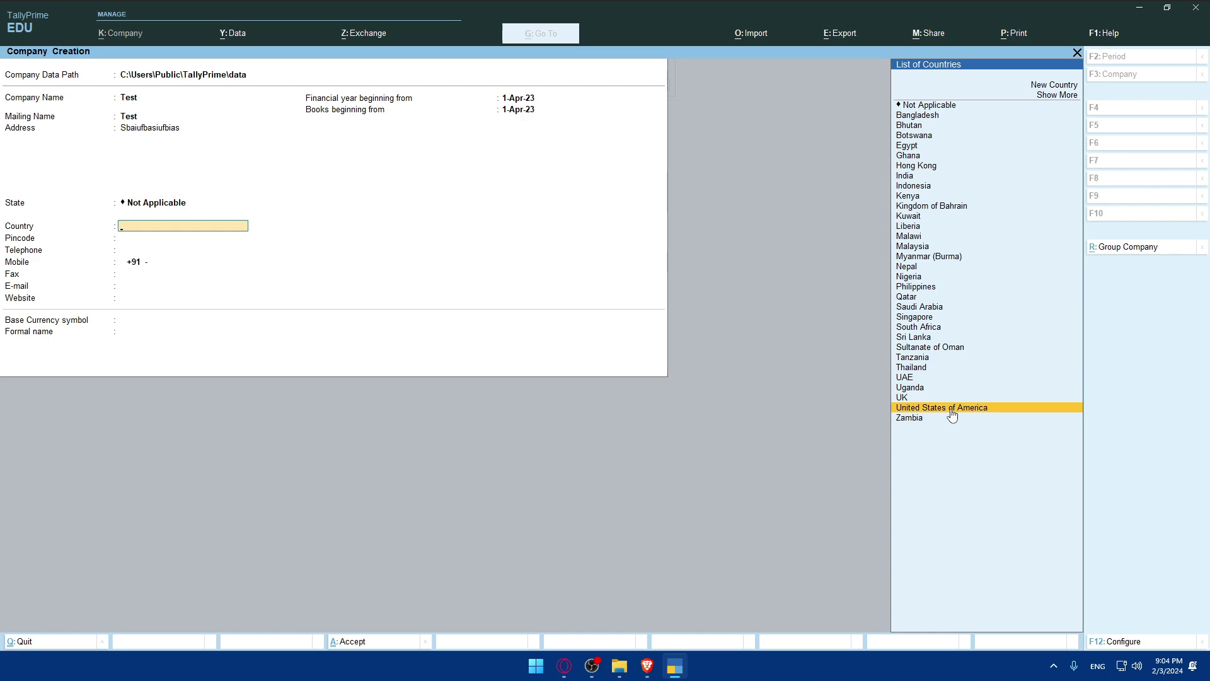
pyautogui.click(951, 409)
pyautogui.click(157, 206)
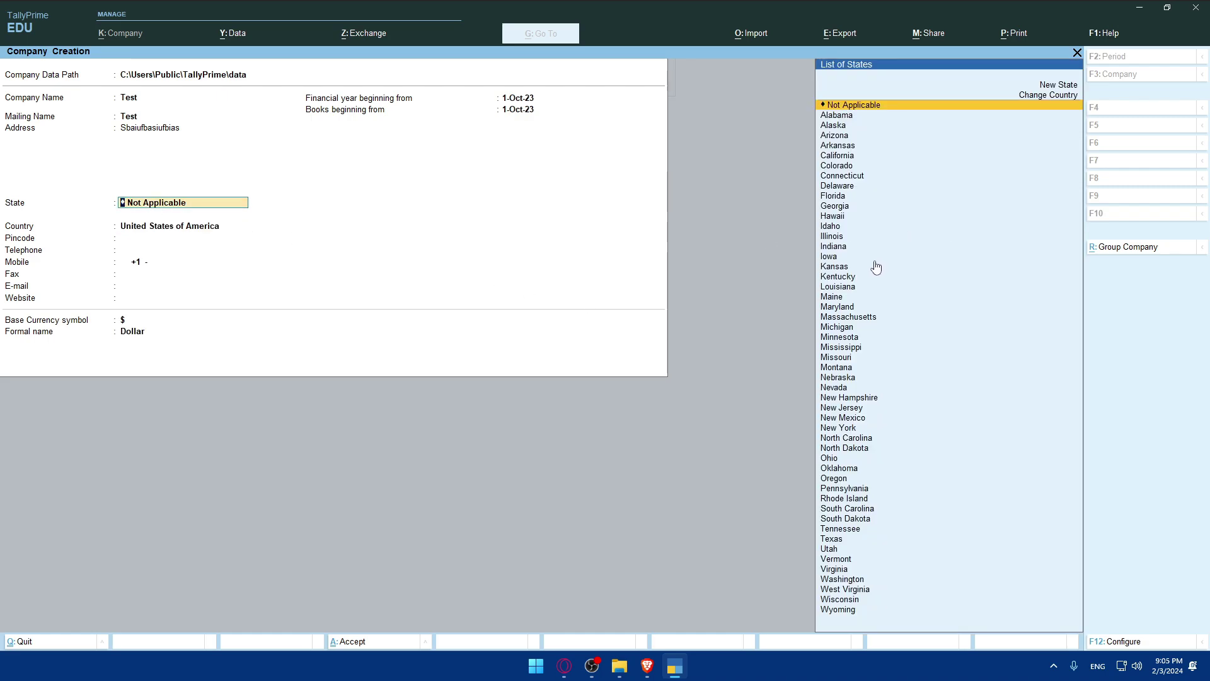
pyautogui.click(848, 125)
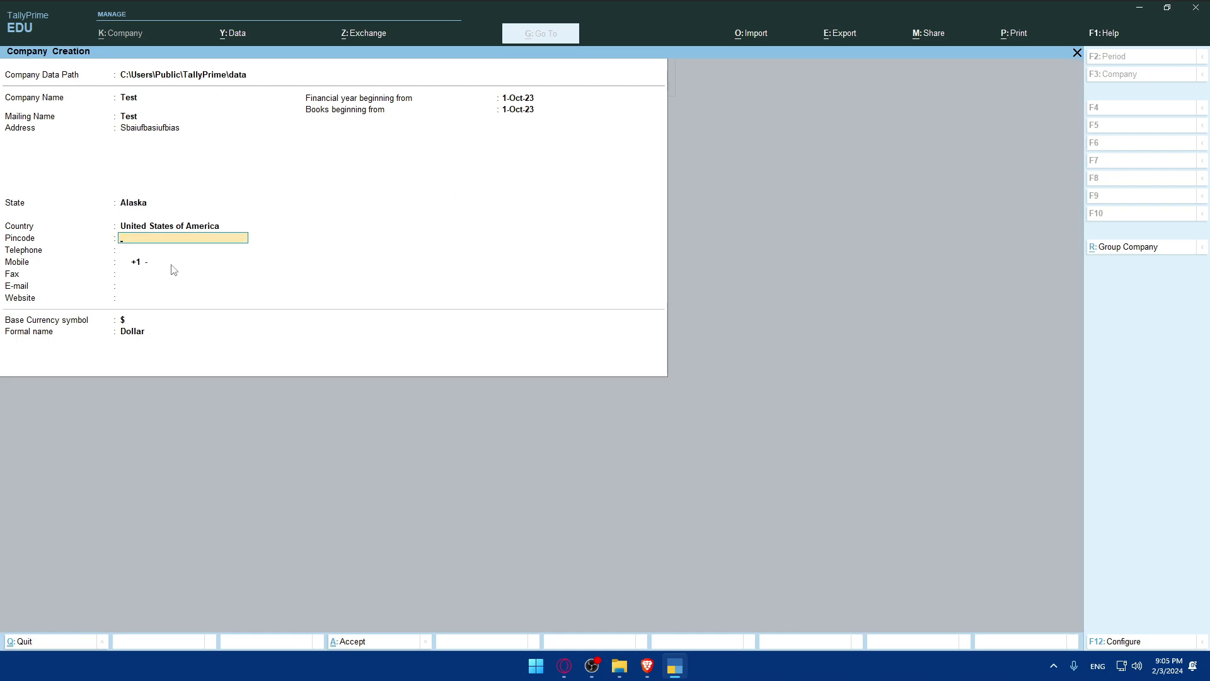
# - Skip the remaining optional fields and confirm saving the Test company
pyautogui.press('Return')
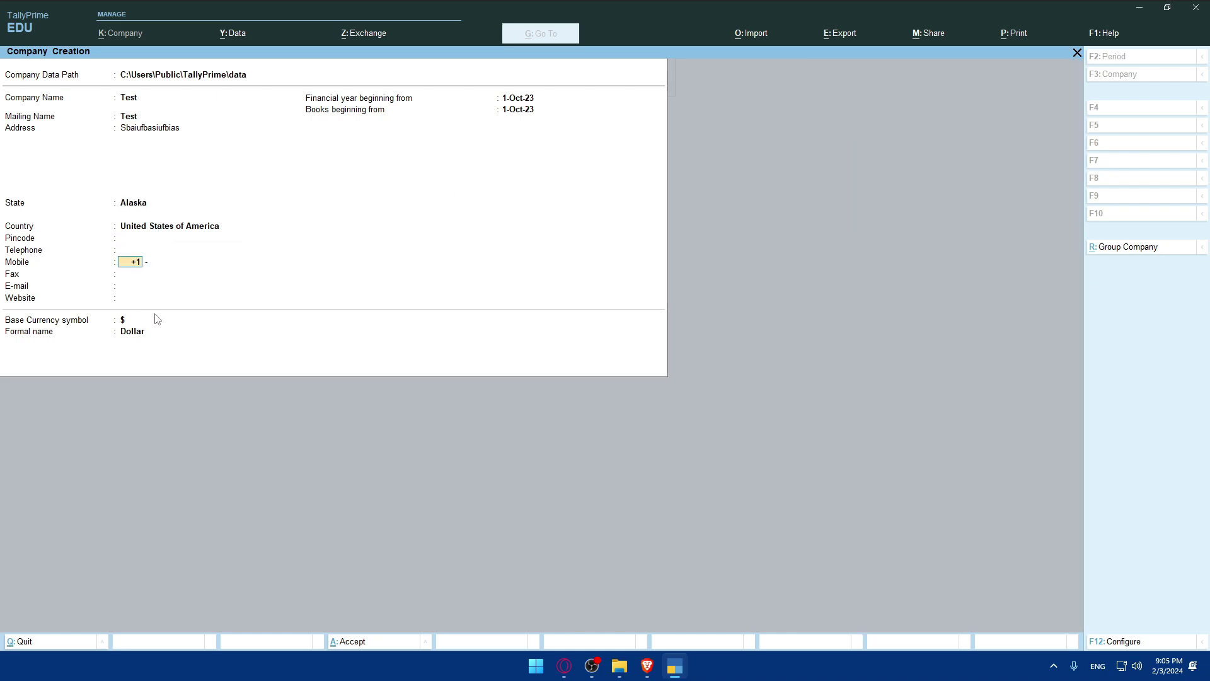
pyautogui.press('Return')
pyautogui.press('Return')
pyautogui.press('Return')
pyautogui.press('Return')
pyautogui.press('Return')
pyautogui.press('Return')
pyautogui.press('Return')
pyautogui.press('Return')
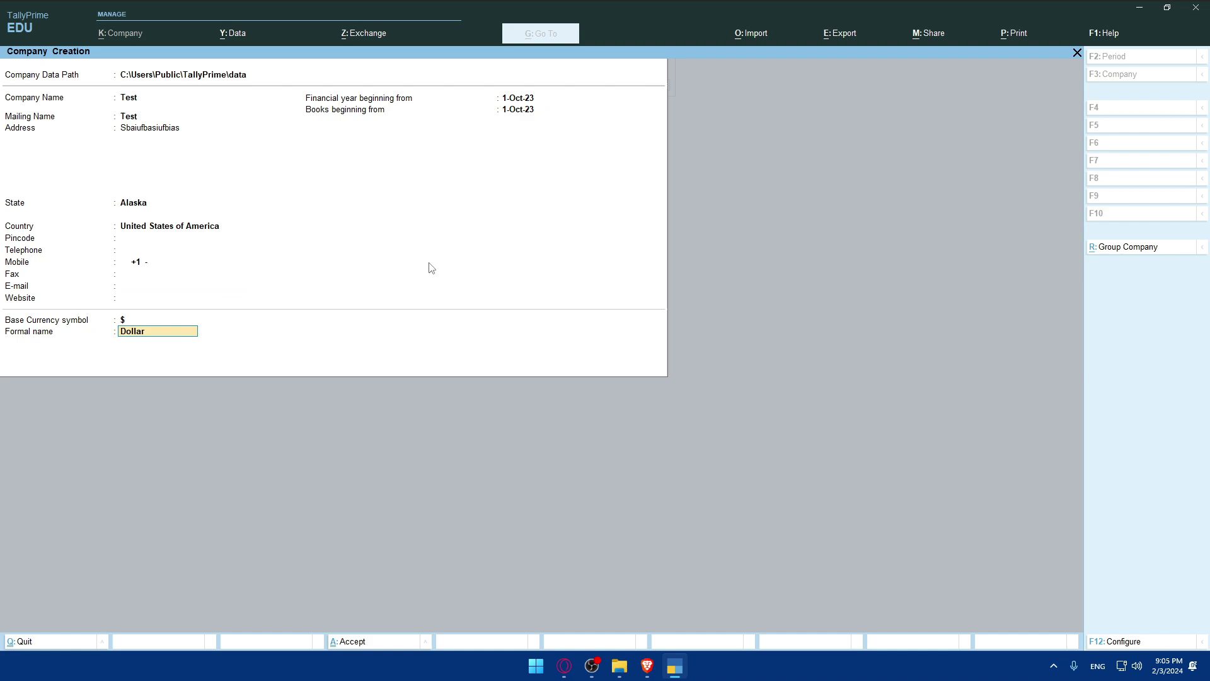
pyautogui.press('Return')
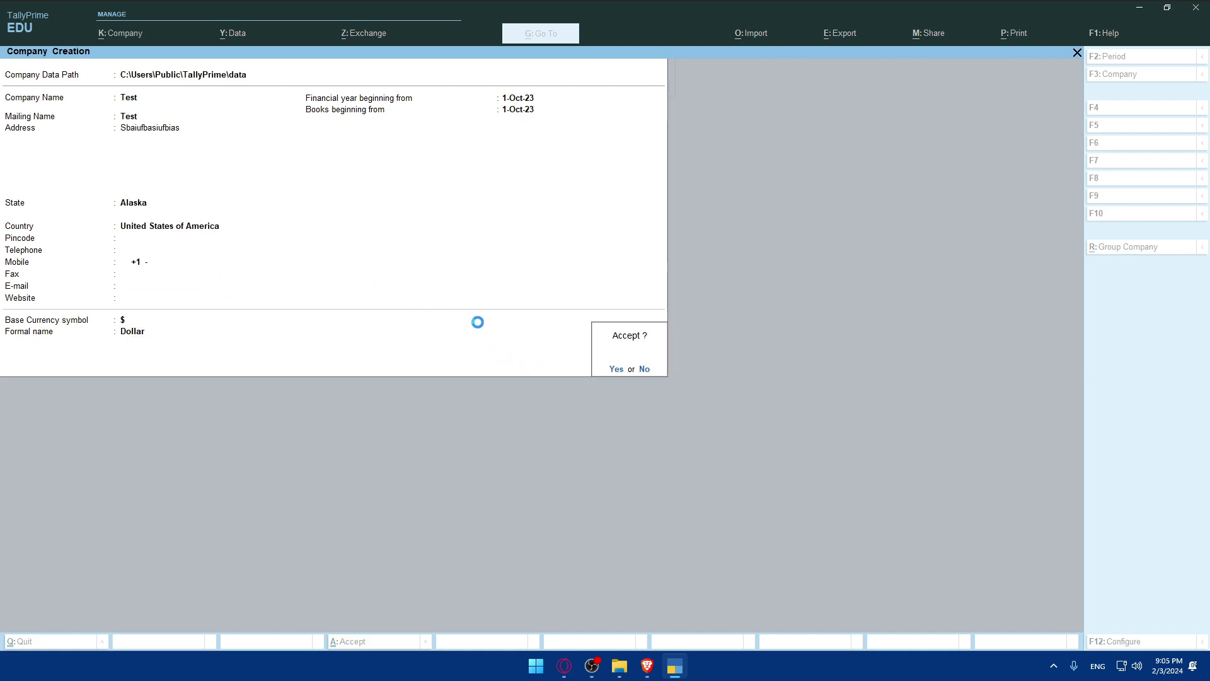
pyautogui.press('Return')
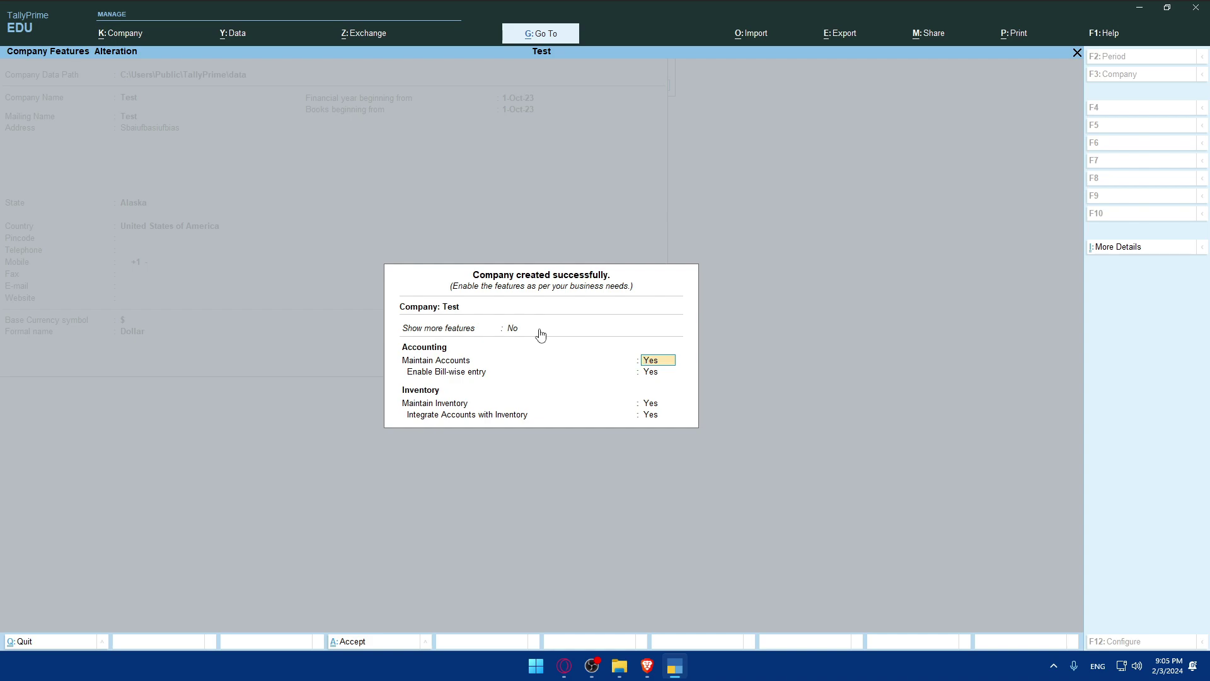
# - Accept Test's default accounting and inventory features to reach the Gateway of Tally
pyautogui.hotkey('alt', 'Tab')
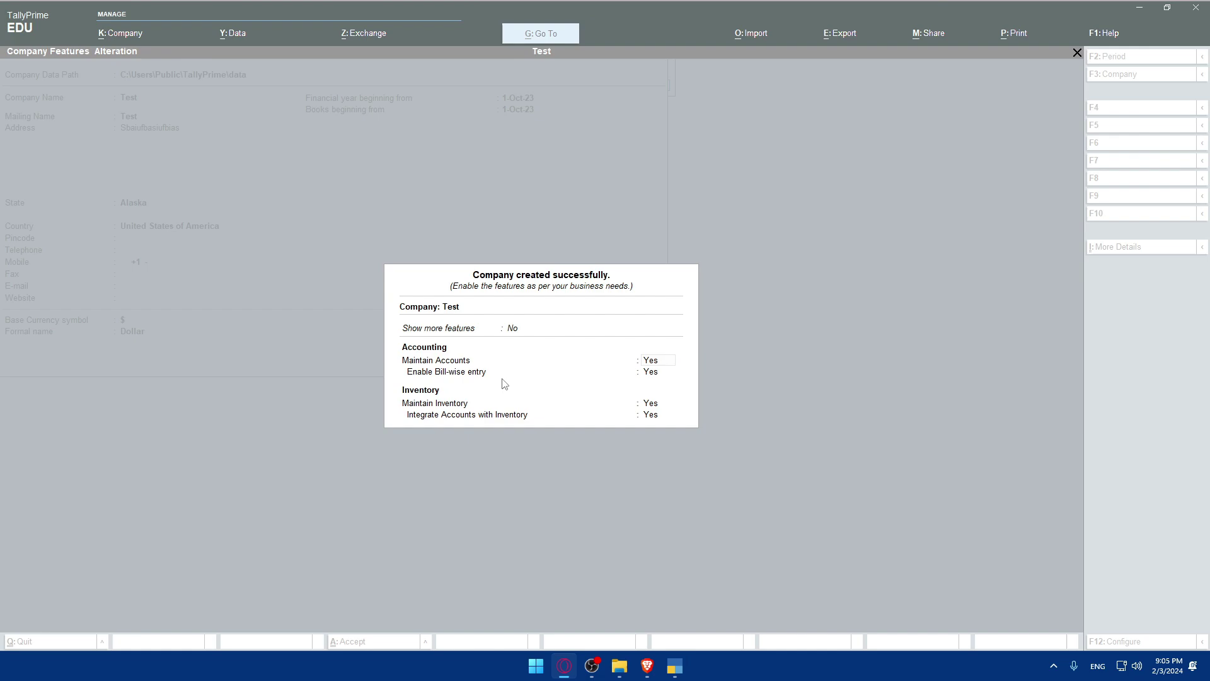
pyautogui.click(699, 320)
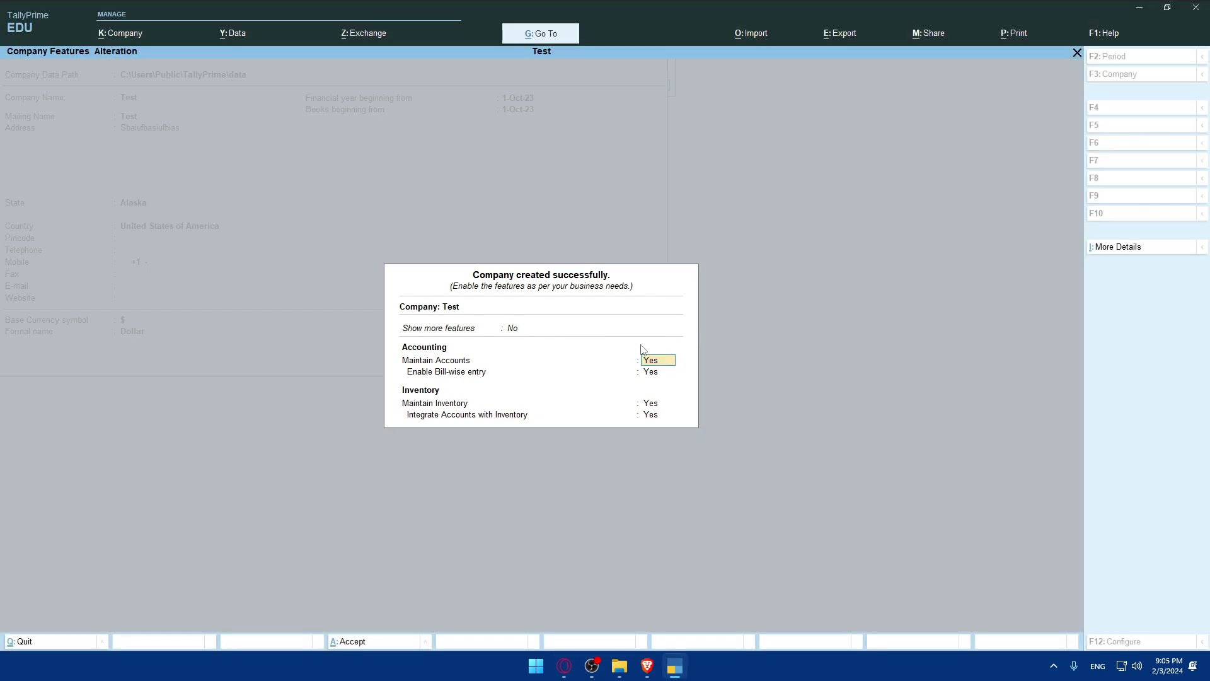
pyautogui.press('Return')
pyautogui.press('Return')
pyautogui.press('Return')
pyautogui.press('Return')
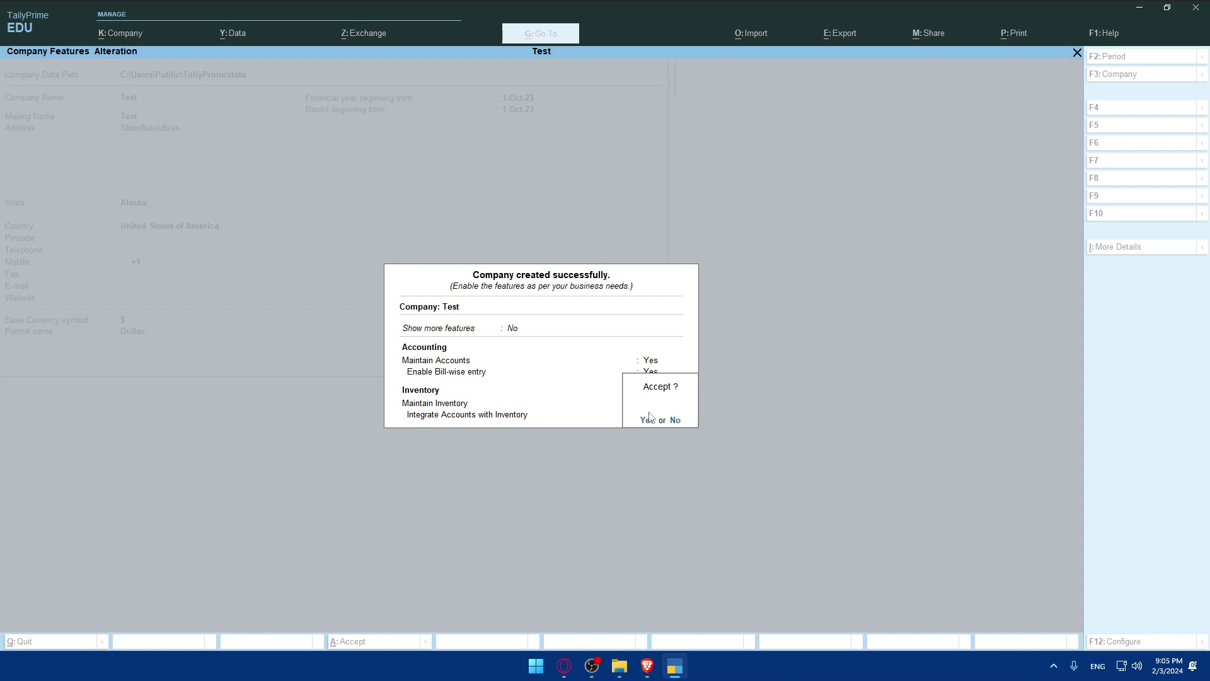
pyautogui.click(648, 421)
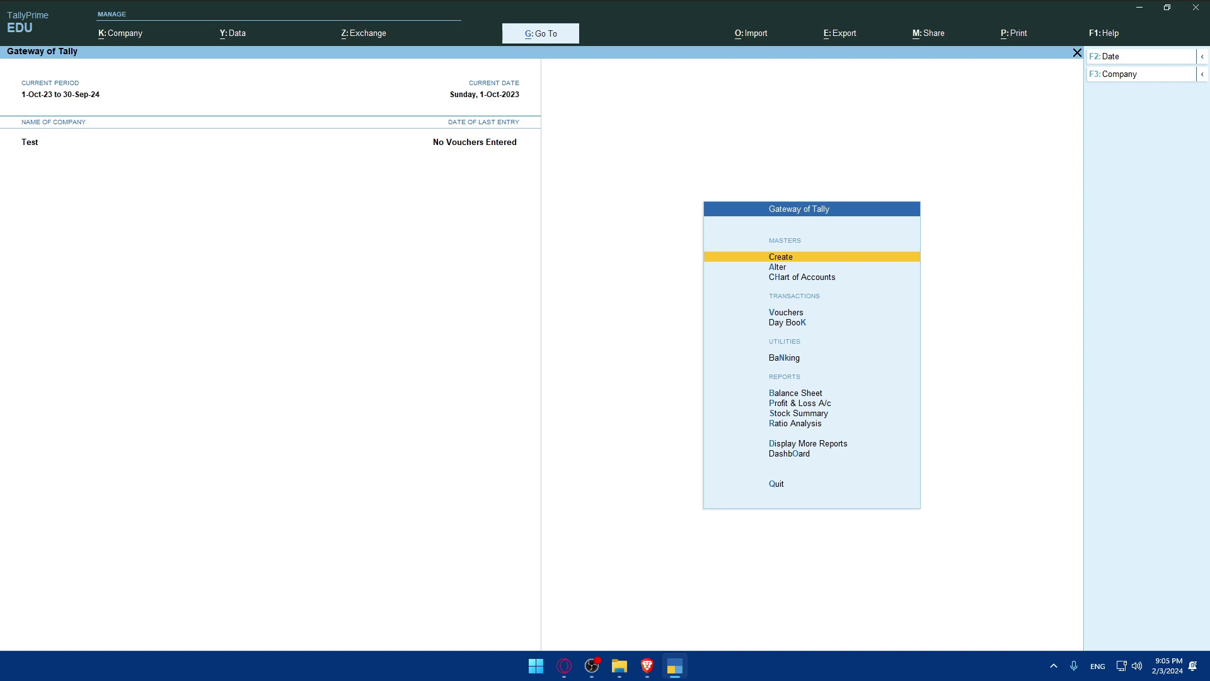
# - Open the K: Company menu over the Gateway of Tally
pyautogui.hotkey('alt', 'Tab')
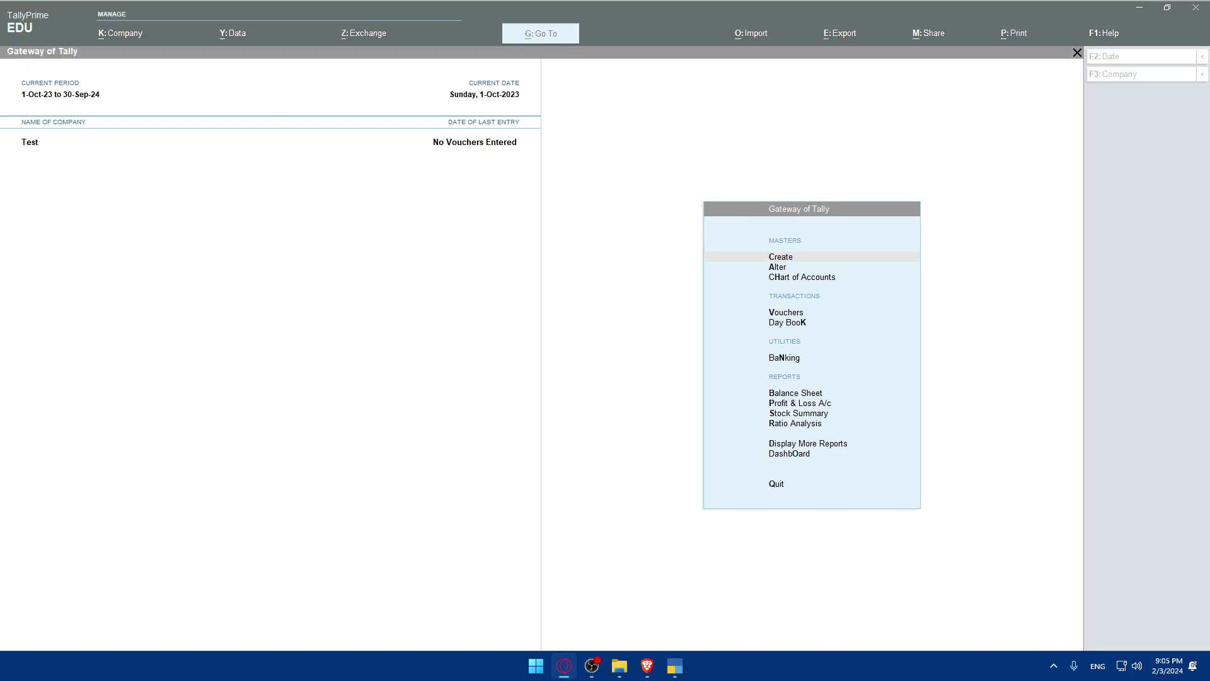
pyautogui.click(113, 34)
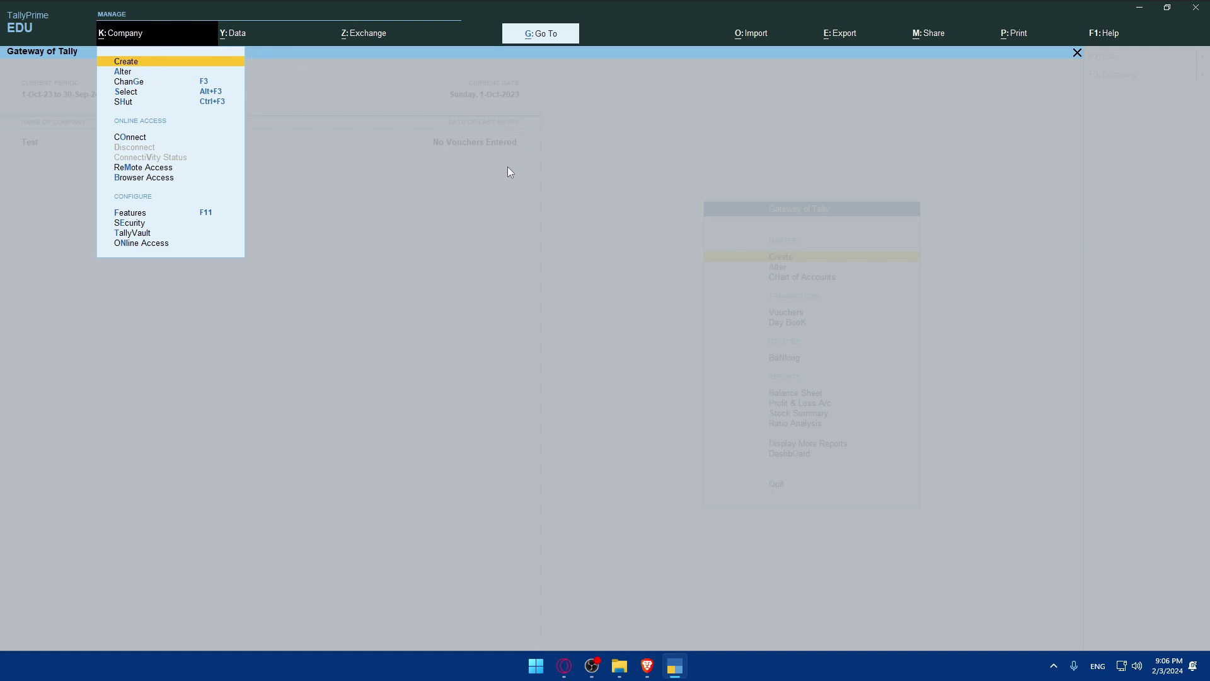
pyautogui.hotkey('alt', 'Tab')
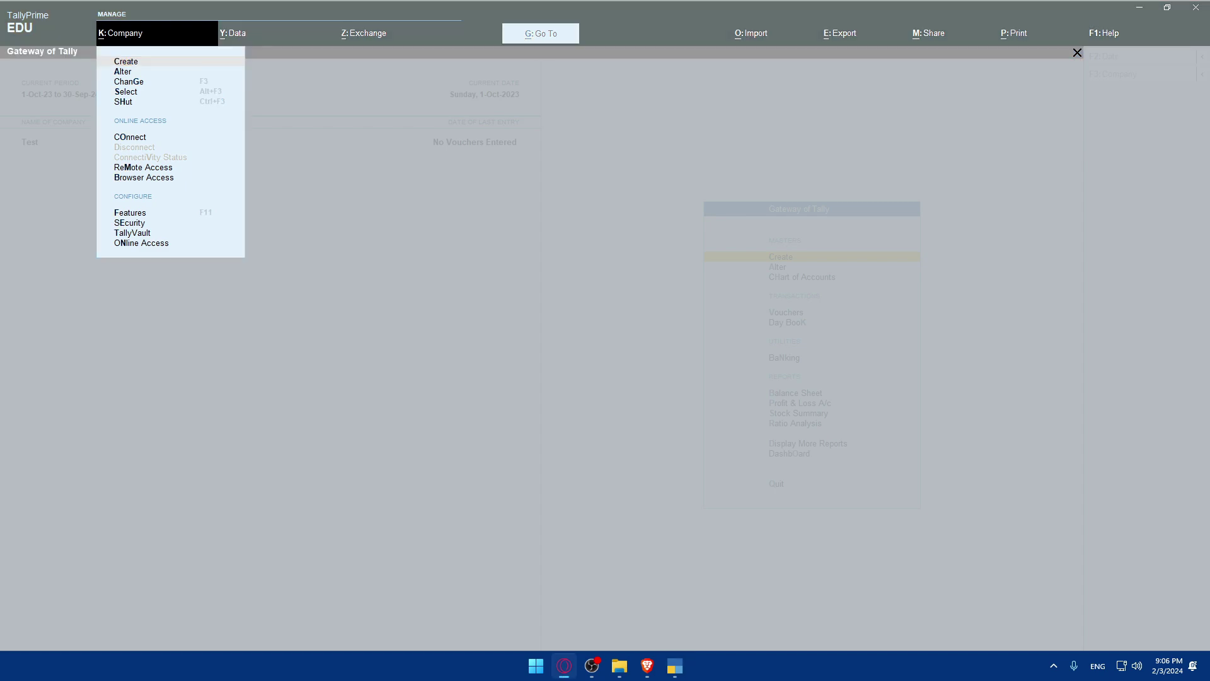
# - Choose Connect from the Company menu and dismiss the Educational Mode error
pyautogui.click(131, 138)
pyautogui.click(131, 137)
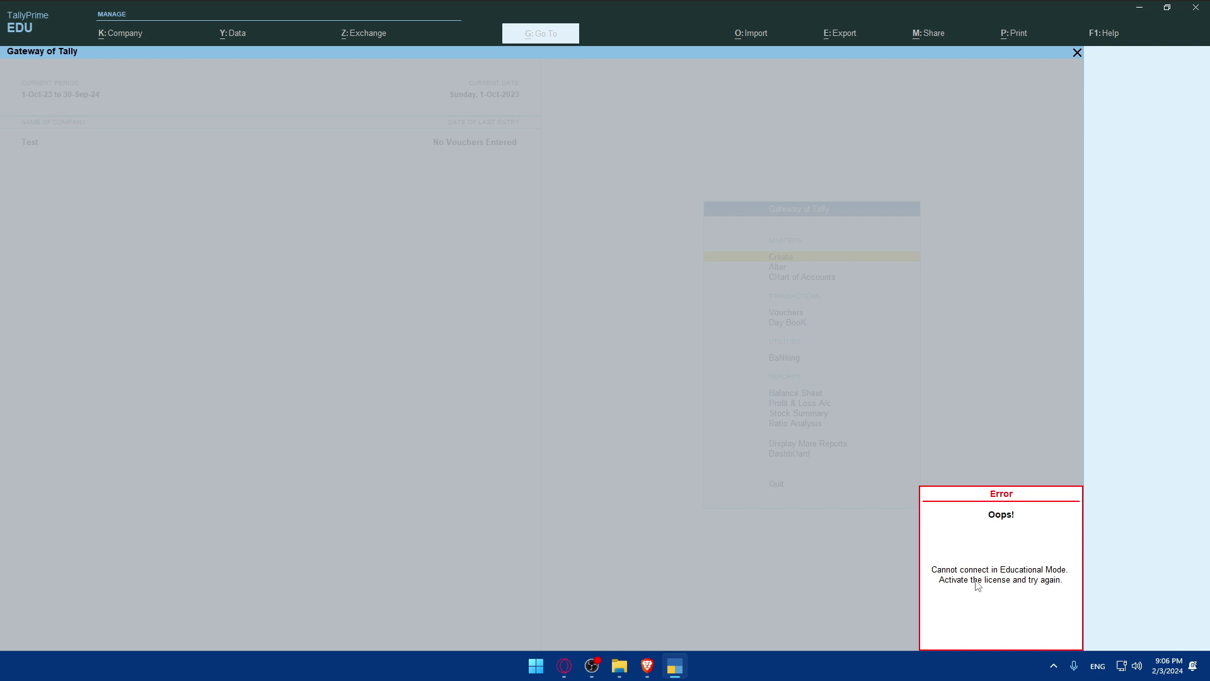
pyautogui.click(1013, 585)
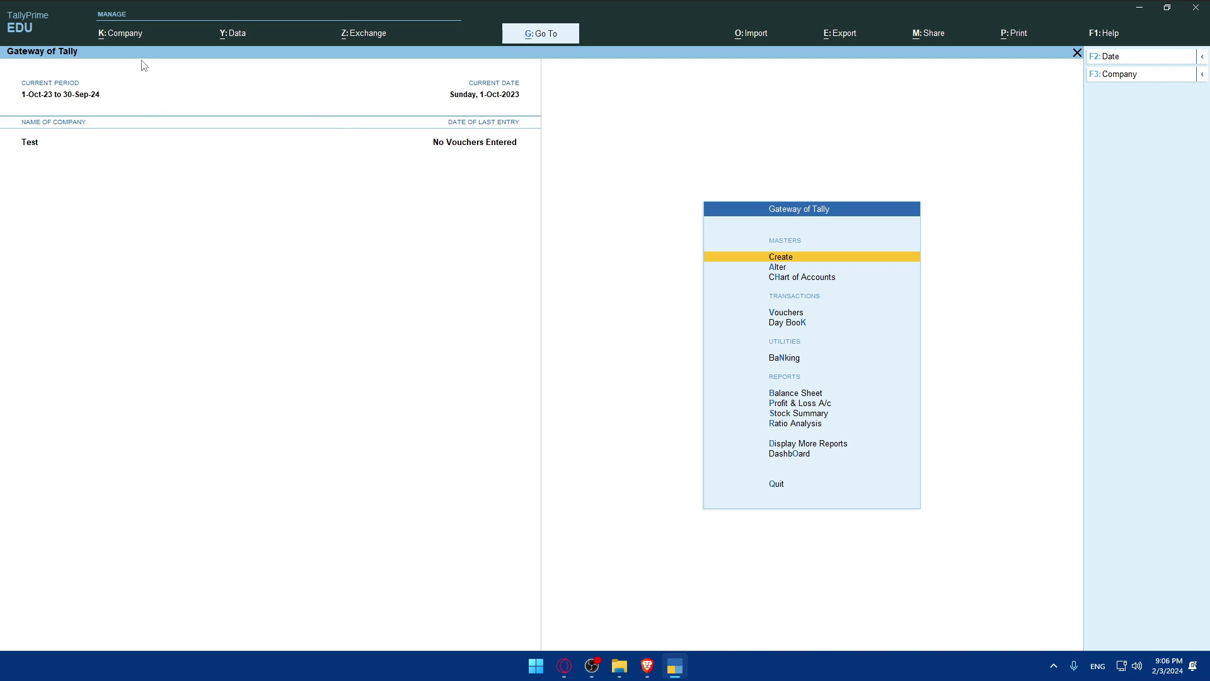
pyautogui.click(123, 34)
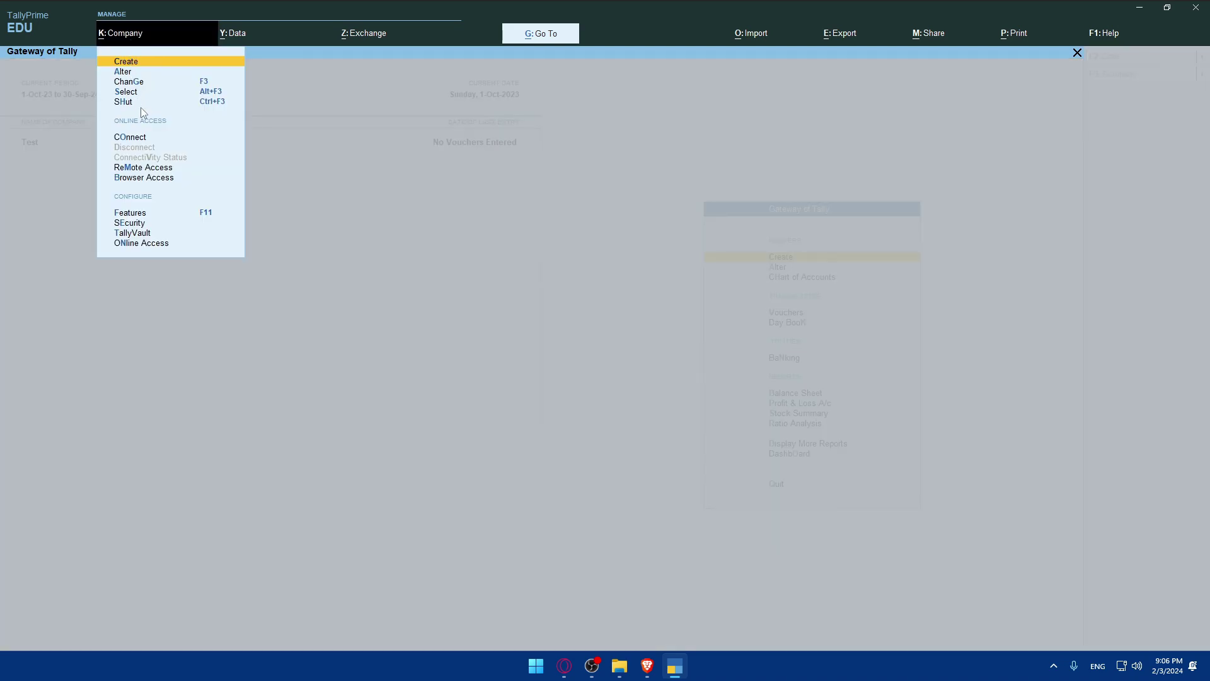
pyautogui.click(132, 137)
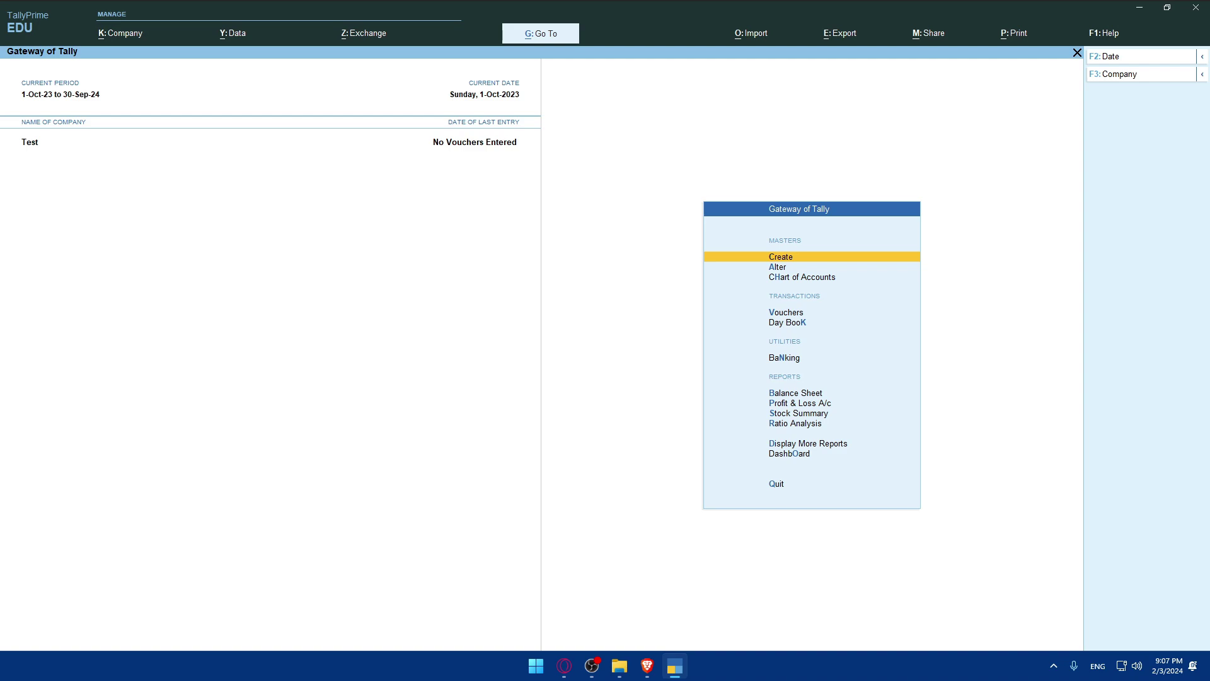
# - Switch back to TallyPrime and open the K: Company menu from the Gateway of Tally
pyautogui.hotkey('alt', 'Tab')
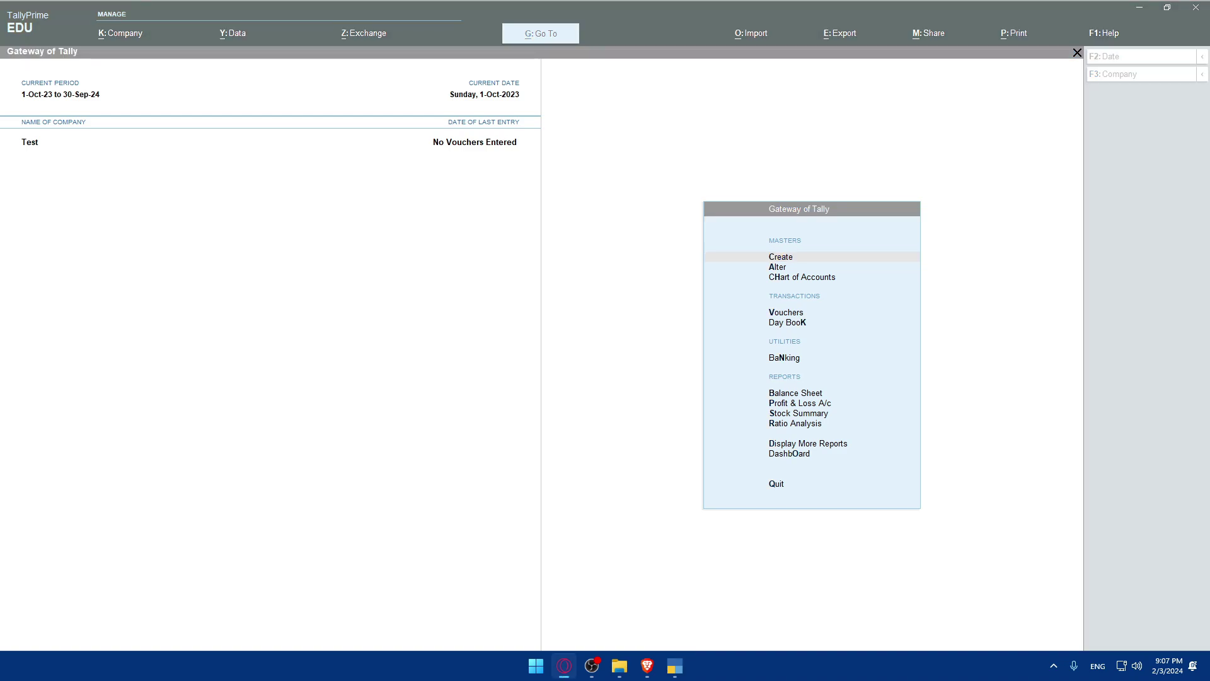
pyautogui.click(149, 313)
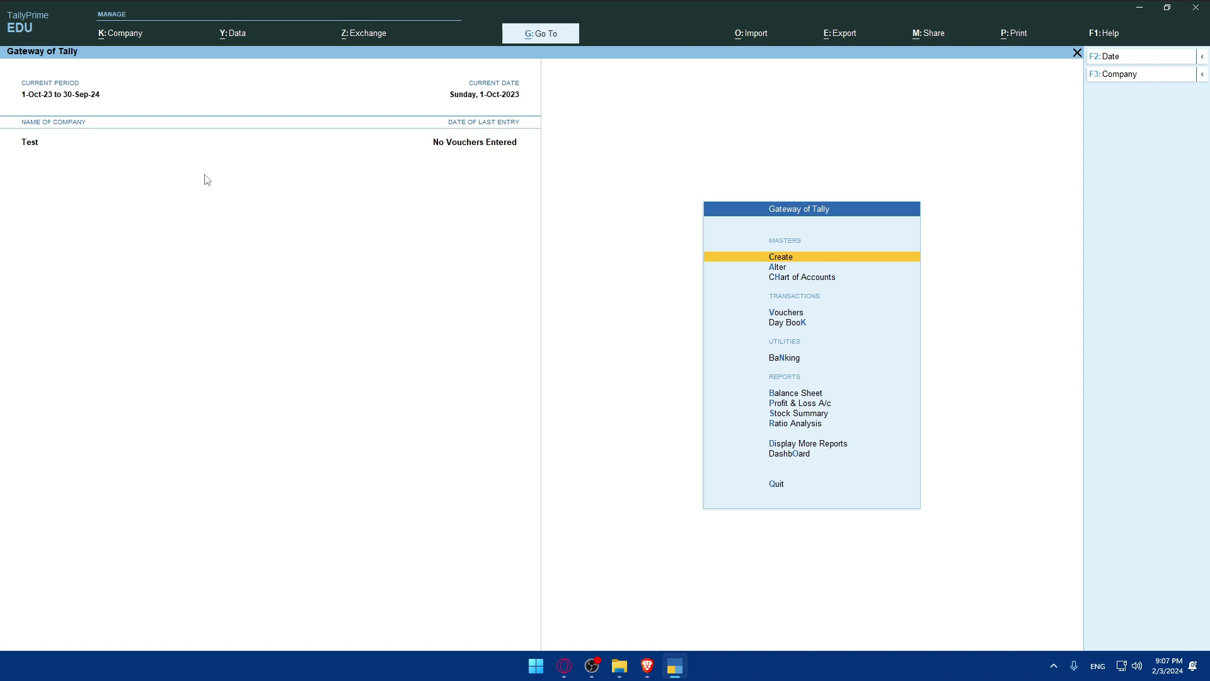
pyautogui.click(125, 37)
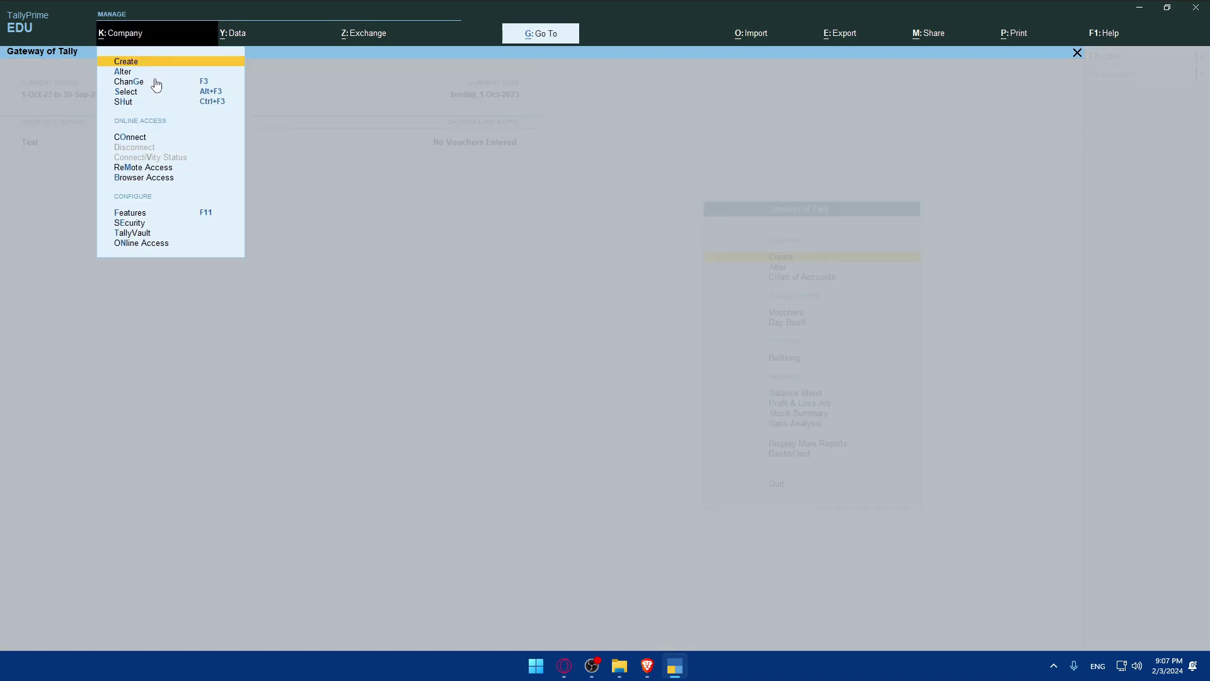